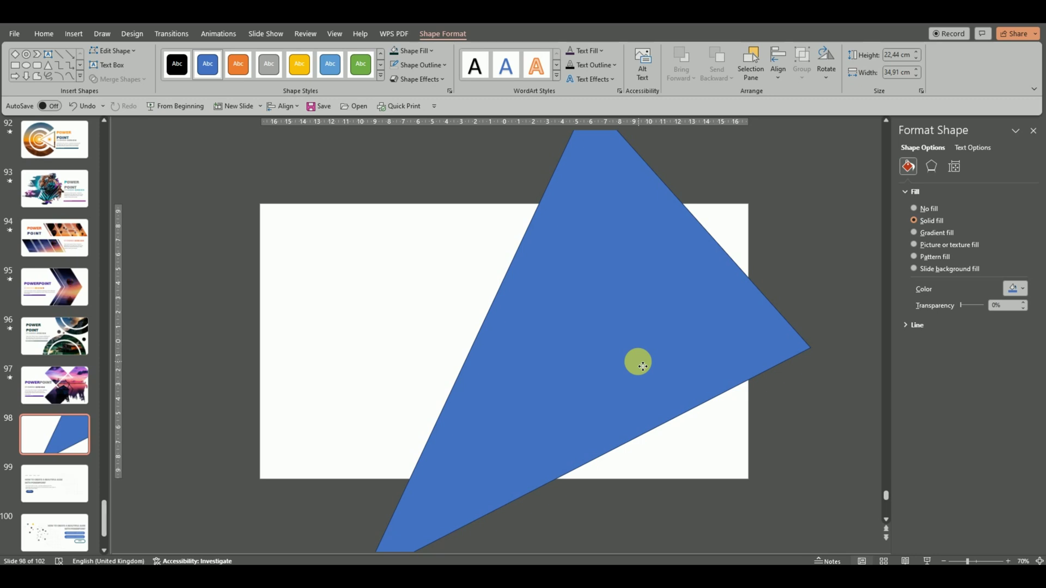
# Step: Duplicate the large blue triangle in place and shrink the copy to about 21.27 cm high by 33.09 cm wide, centered inside the original
pyautogui.click(643, 366)
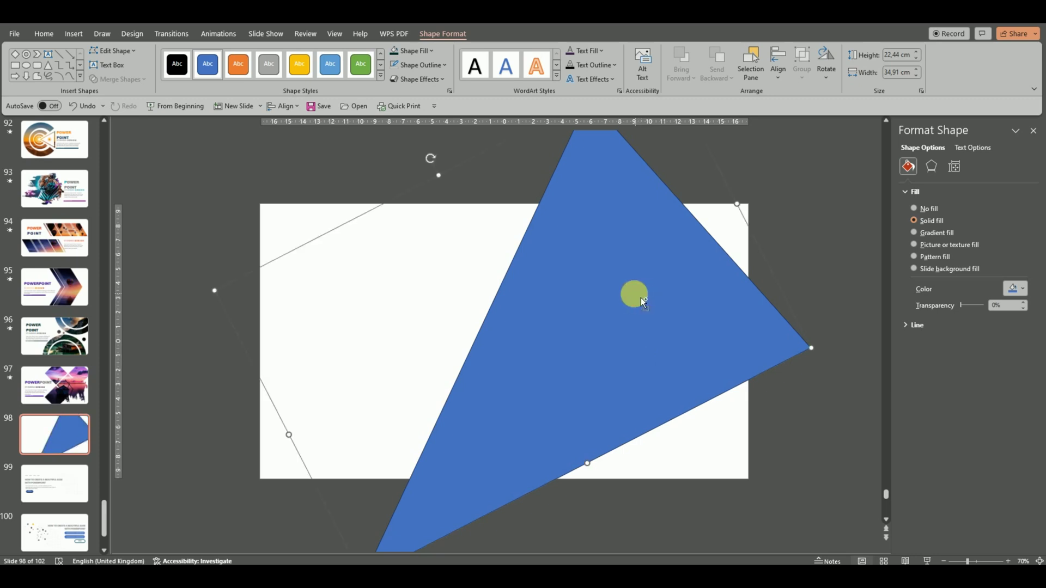
pyautogui.hotkey('ctrl', 'z')
pyautogui.hotkey('ctrl', 'z')
pyautogui.hotkey('ctrl', 'z')
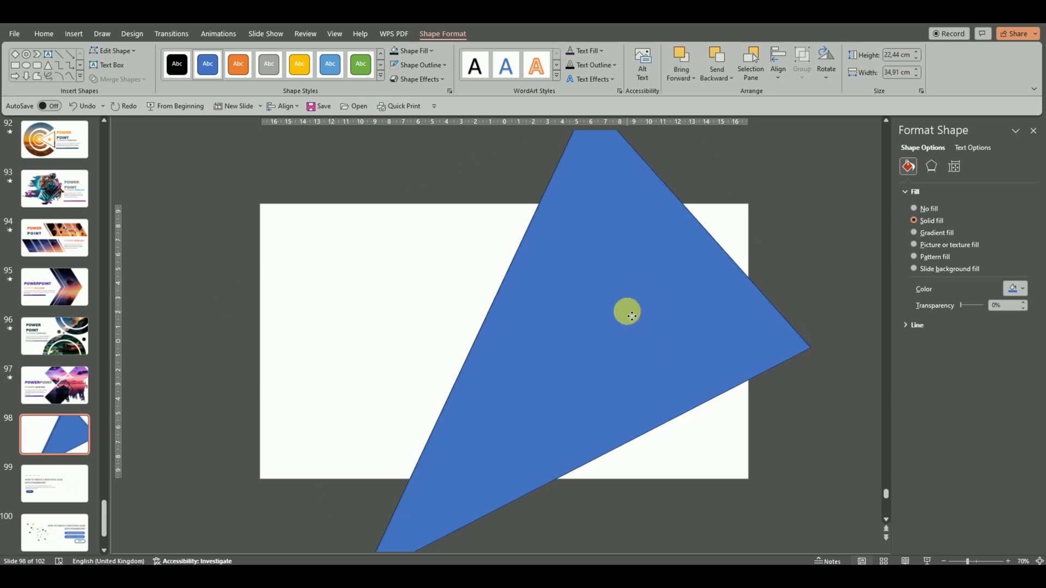
pyautogui.click(631, 316)
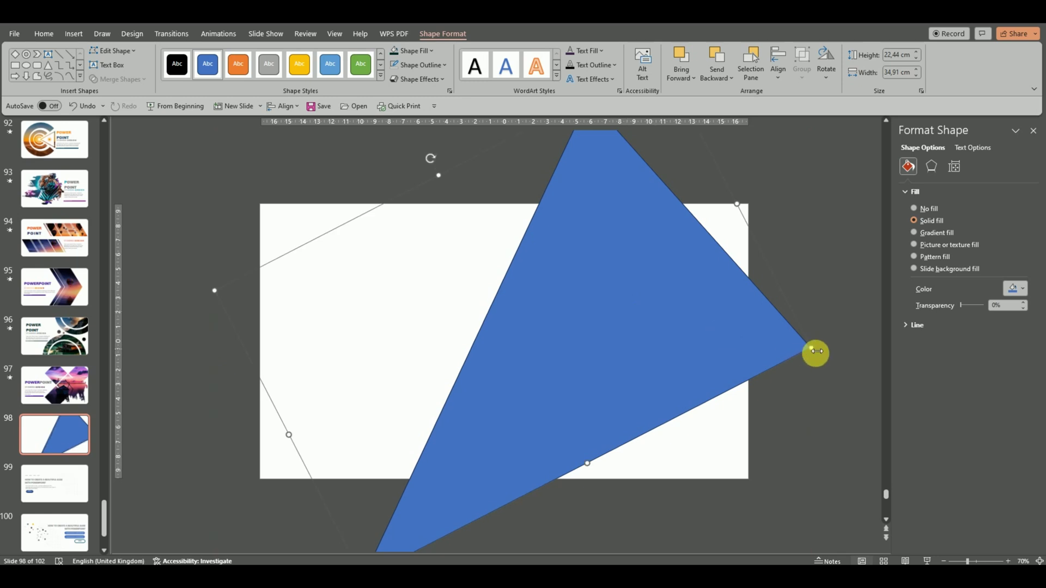
pyautogui.moveTo(811, 349); pyautogui.dragTo(801, 350)
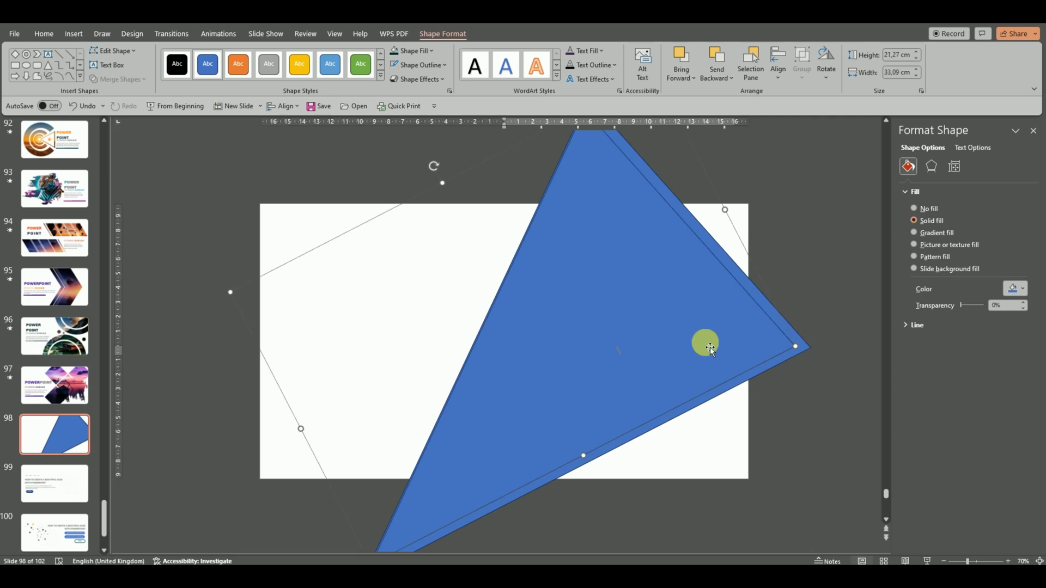
pyautogui.moveTo(684, 338); pyautogui.dragTo(693, 343)
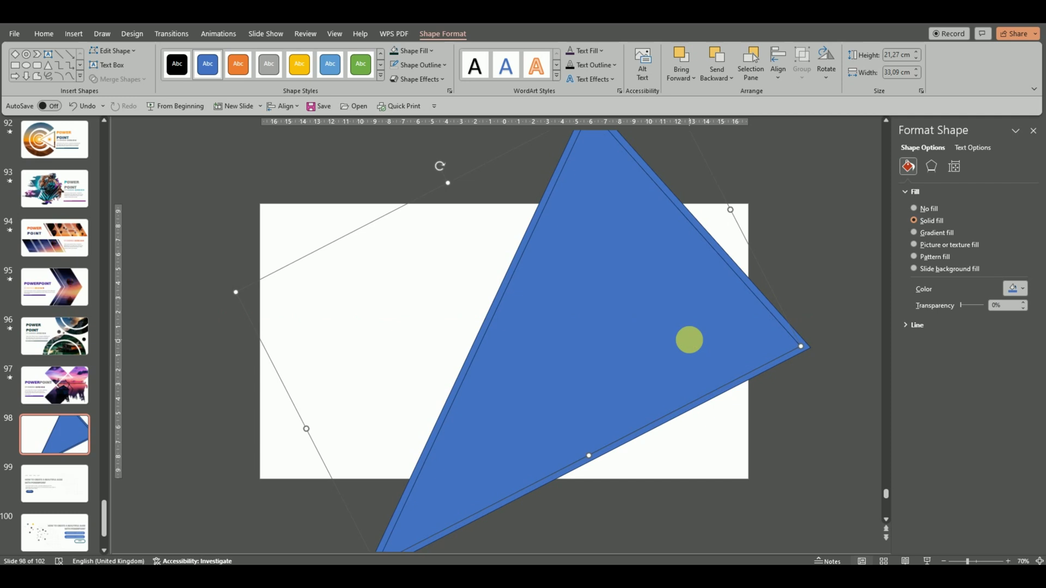
pyautogui.click(824, 372)
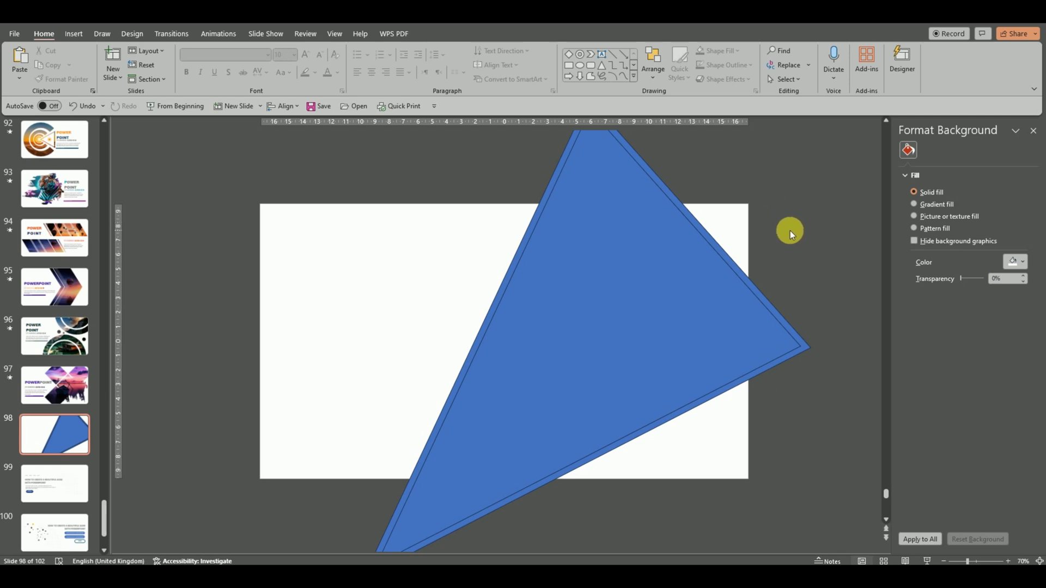
# Step: Draw a thin bar about 17.78 cm by 0.38 cm and rotate it parallel to the triangle's left edge
pyautogui.click(569, 67)
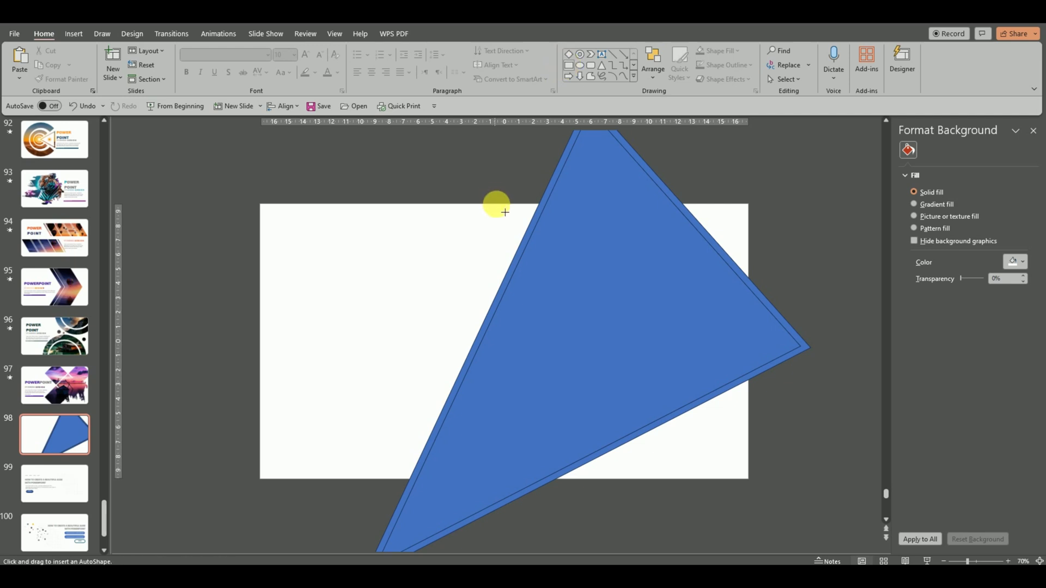
pyautogui.moveTo(495, 204)
pyautogui.mouseDown()
pyautogui.moveTo(484, 240)
pyautogui.moveTo(487, 378)
pyautogui.moveTo(475, 458)
pyautogui.moveTo(498, 468)
pyautogui.mouseUp()
pyautogui.moveTo(493, 180); pyautogui.dragTo(555, 216)
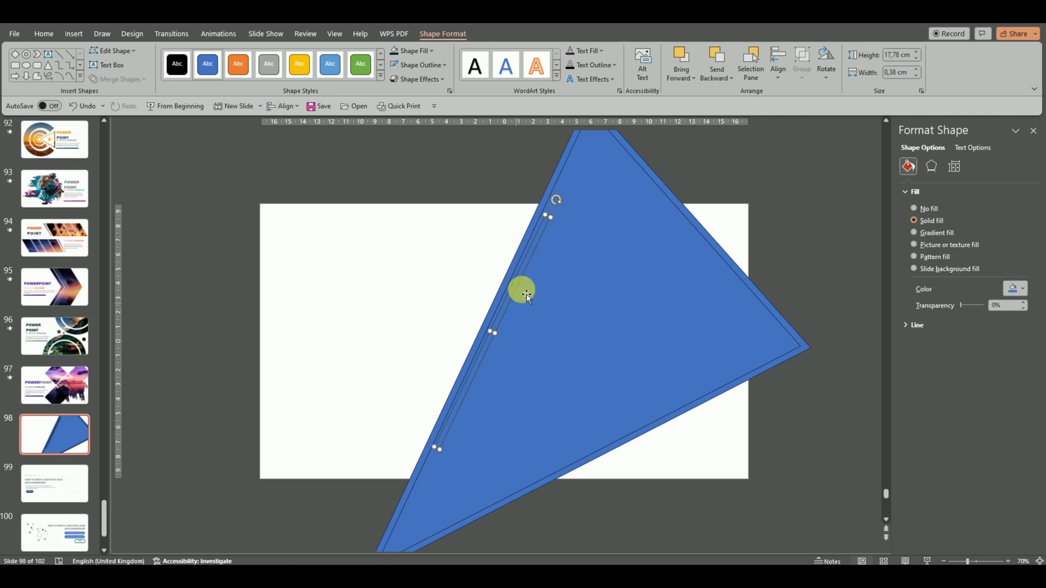
# Step: Arrange copies of the slanted bar so two are staggered on the inner triangle and one lies just outside its left edge
pyautogui.moveTo(516, 279); pyautogui.dragTo(569, 238)
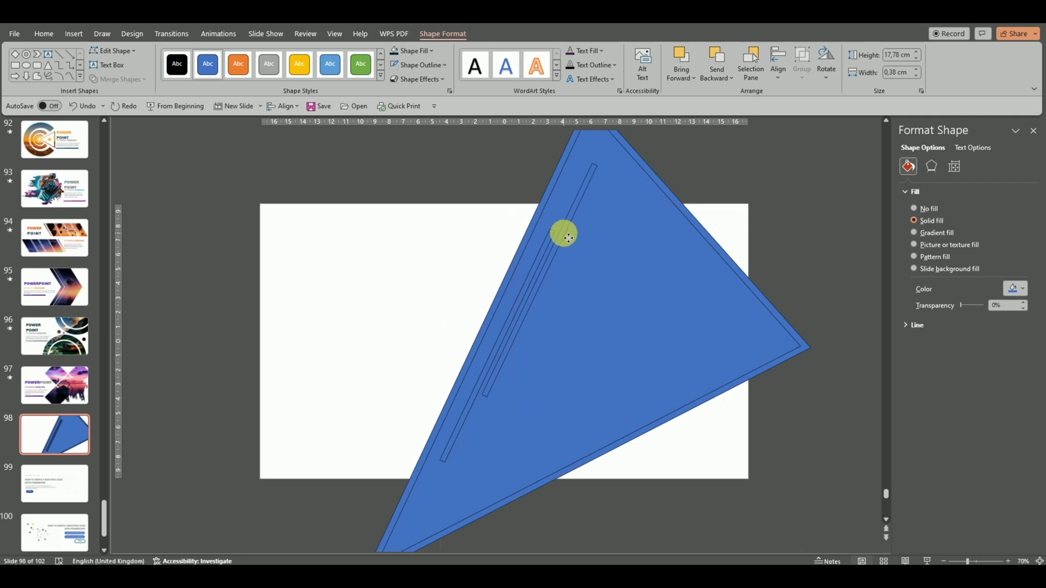
pyautogui.moveTo(568, 238); pyautogui.dragTo(568, 237)
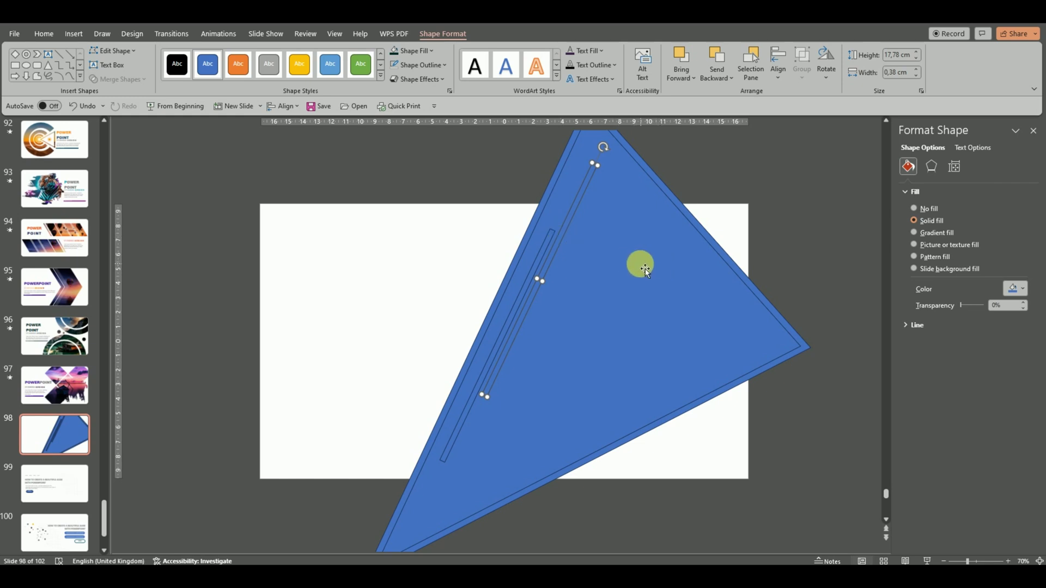
pyautogui.click(547, 250)
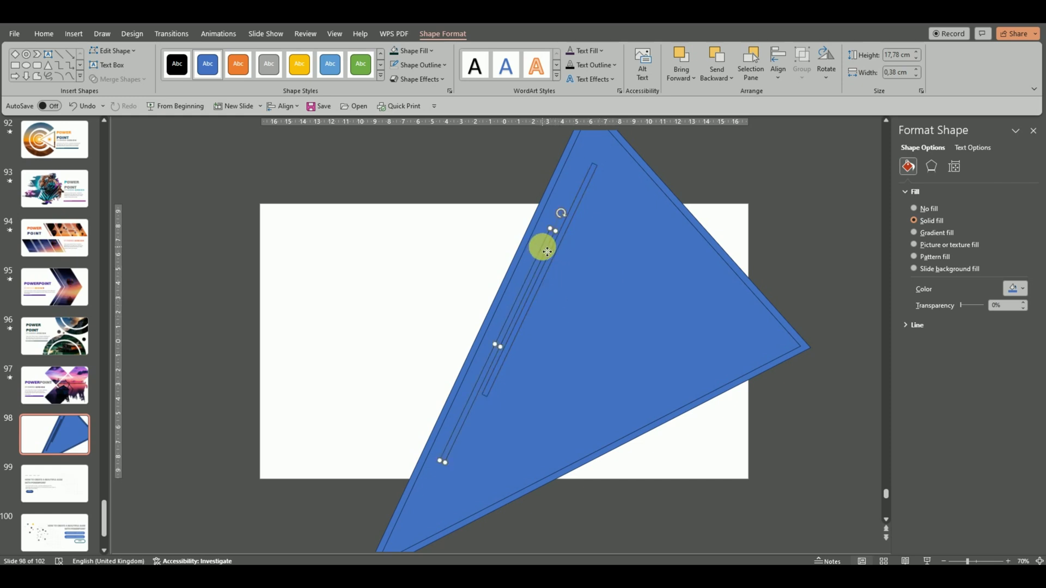
pyautogui.moveTo(550, 254); pyautogui.dragTo(522, 235)
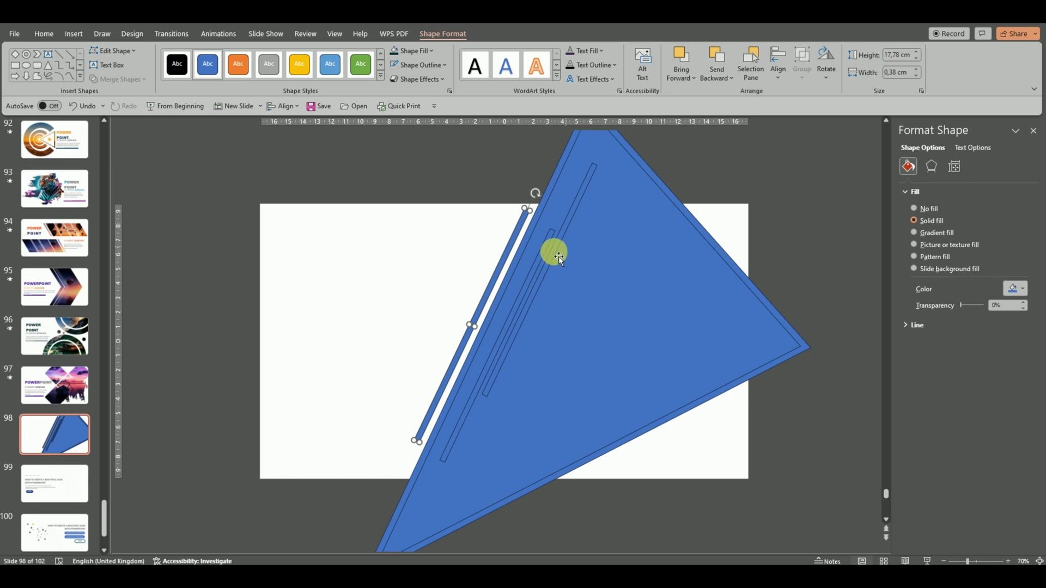
# Step: Copy a slanted bar, rotate the copy parallel to the triangle's lower edge, and place it just outside that edge near the slide's right side
pyautogui.click(542, 258)
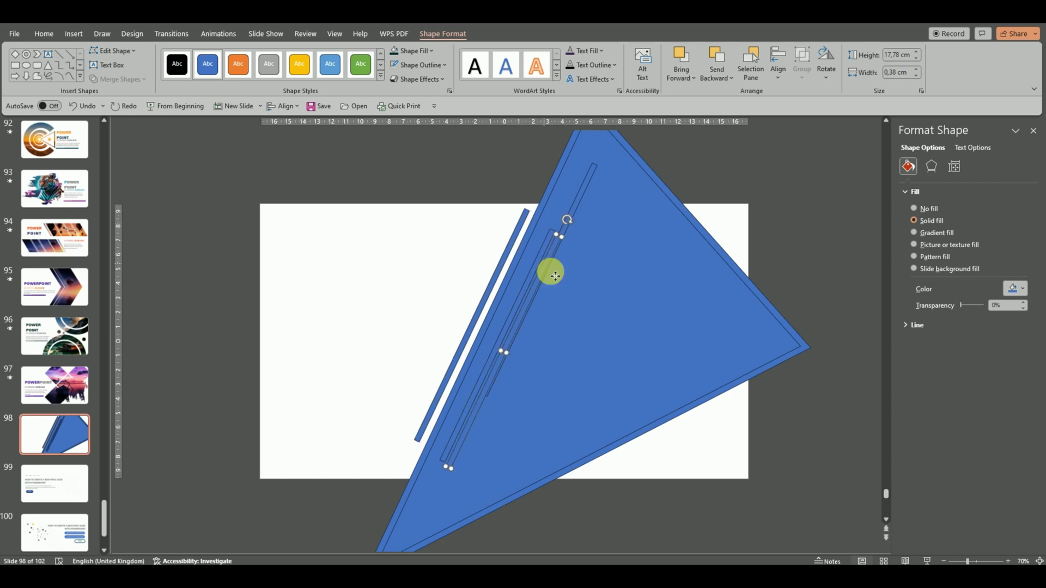
pyautogui.moveTo(548, 268); pyautogui.dragTo(672, 402)
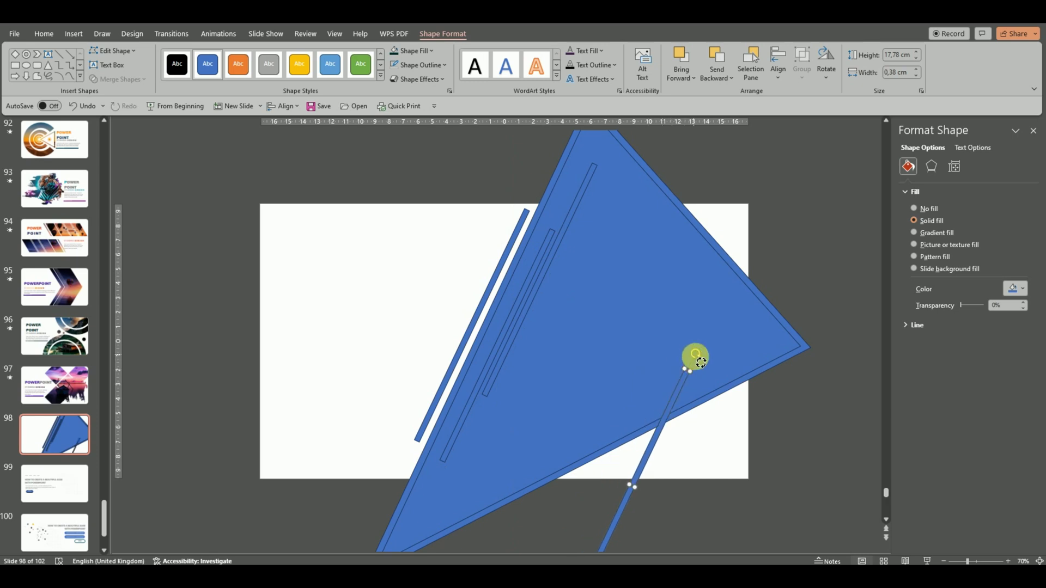
pyautogui.moveTo(693, 361); pyautogui.dragTo(742, 421)
pyautogui.moveTo(649, 473); pyautogui.dragTo(667, 433)
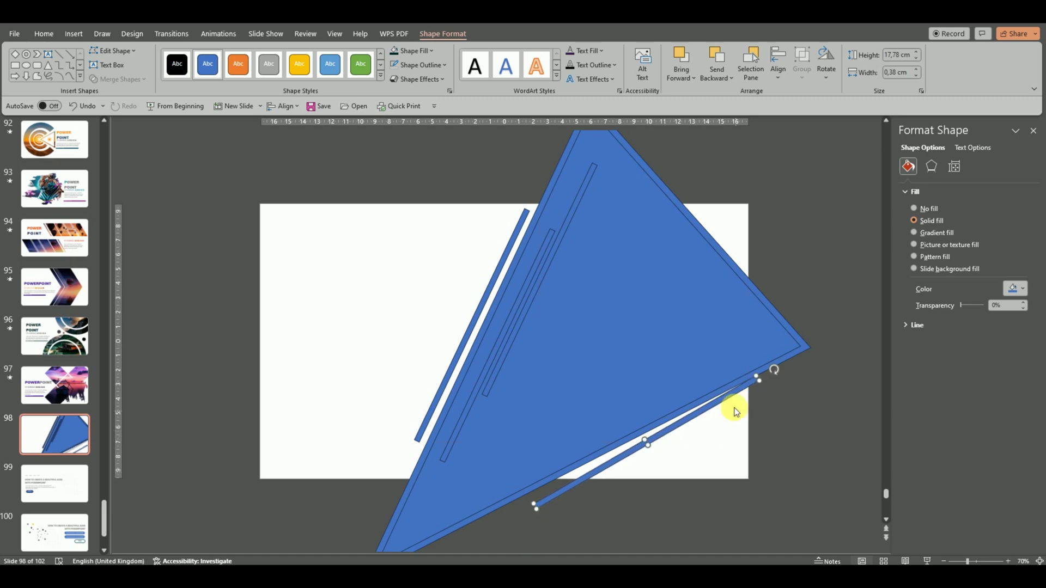
pyautogui.moveTo(777, 371); pyautogui.dragTo(781, 377)
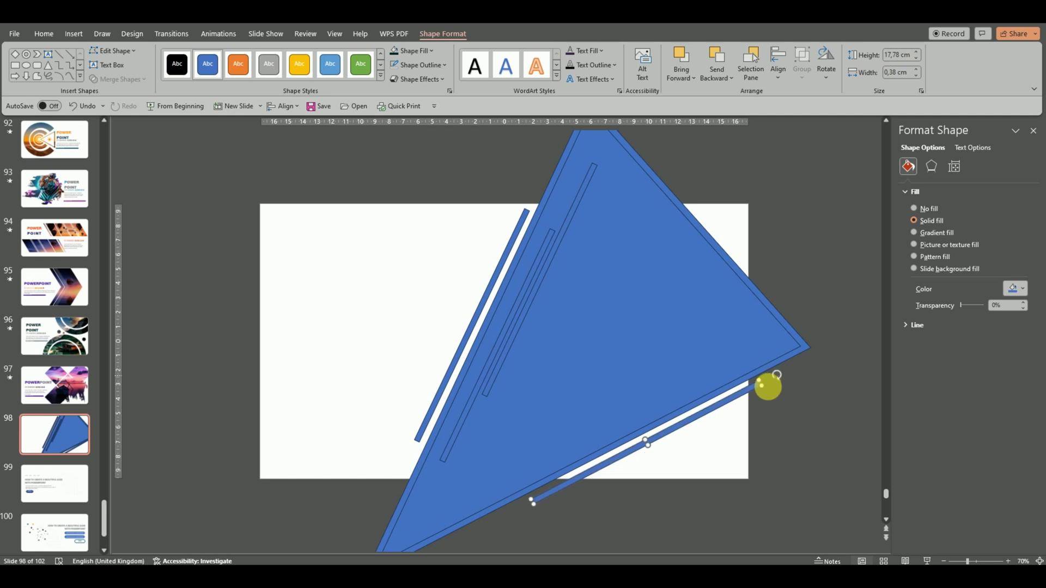
pyautogui.moveTo(665, 427); pyautogui.dragTo(737, 397)
pyautogui.click(796, 226)
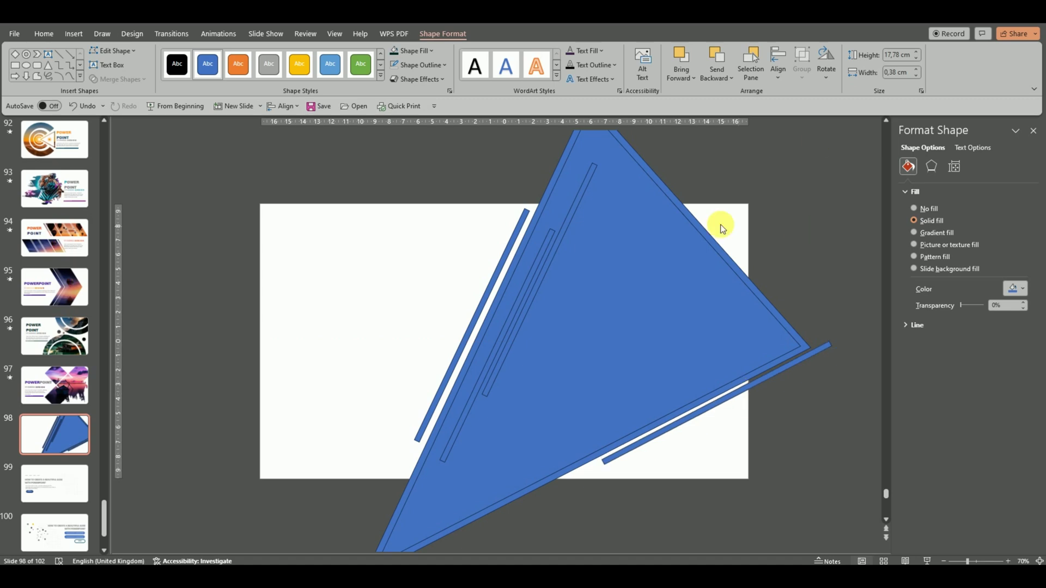
# Step: Try to intersect the inner triangle with the two bars lying on it
pyautogui.click(612, 222)
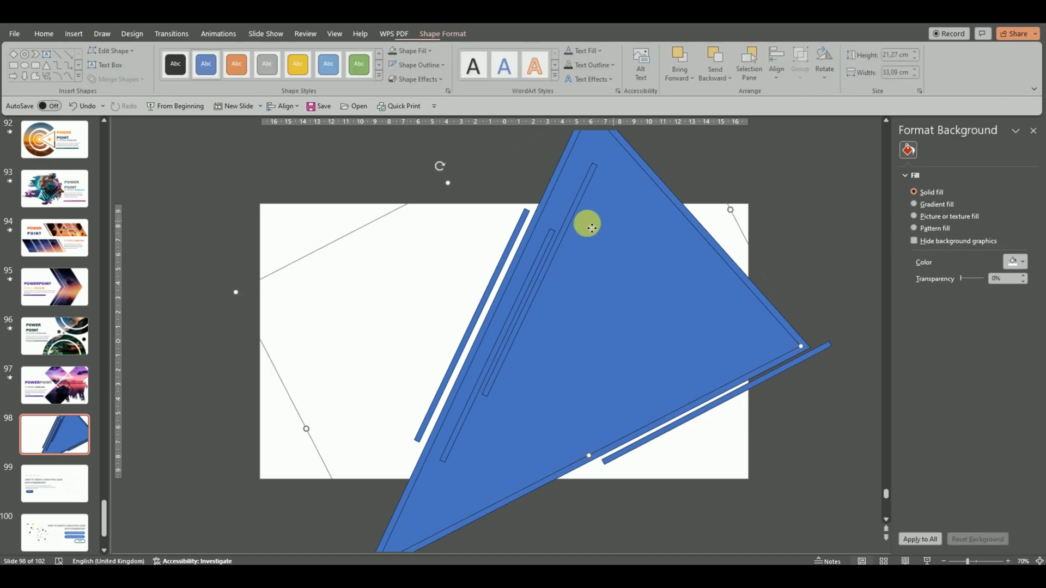
pyautogui.click(569, 215)
pyautogui.keyDown('shift'); pyautogui.click(551, 240); pyautogui.keyUp('shift')
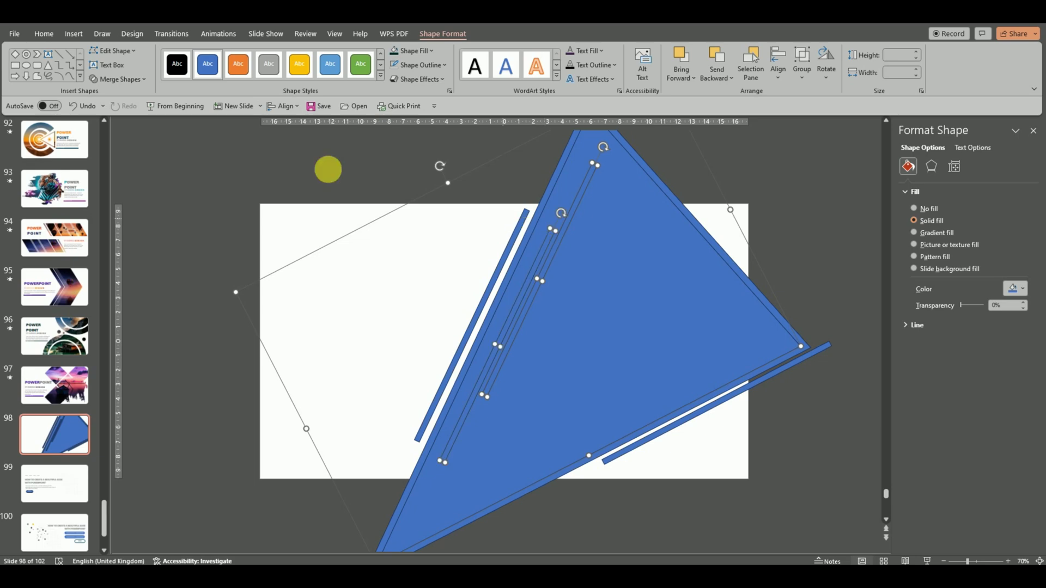
pyautogui.click(129, 79)
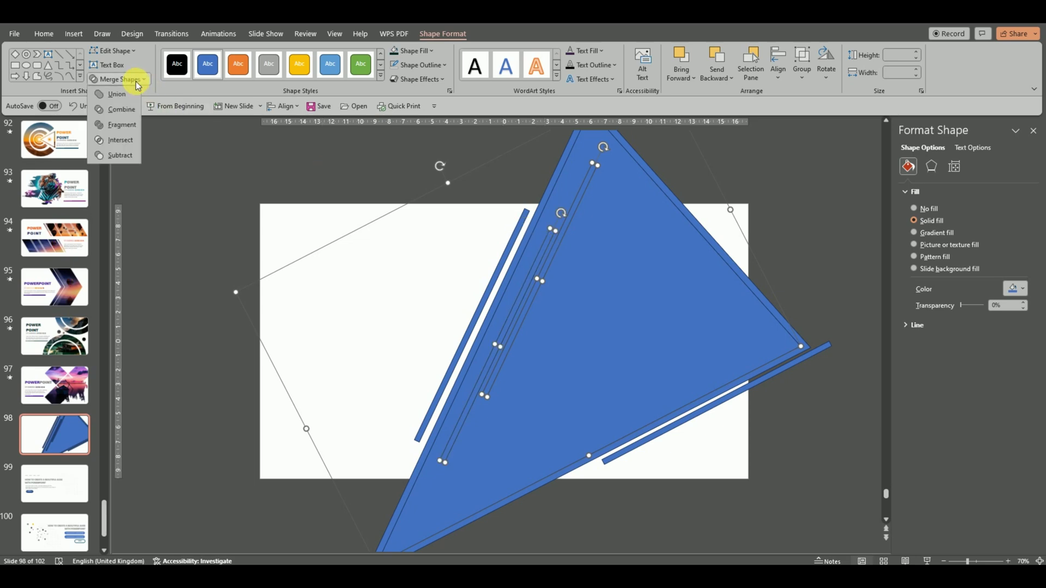
pyautogui.click(132, 145)
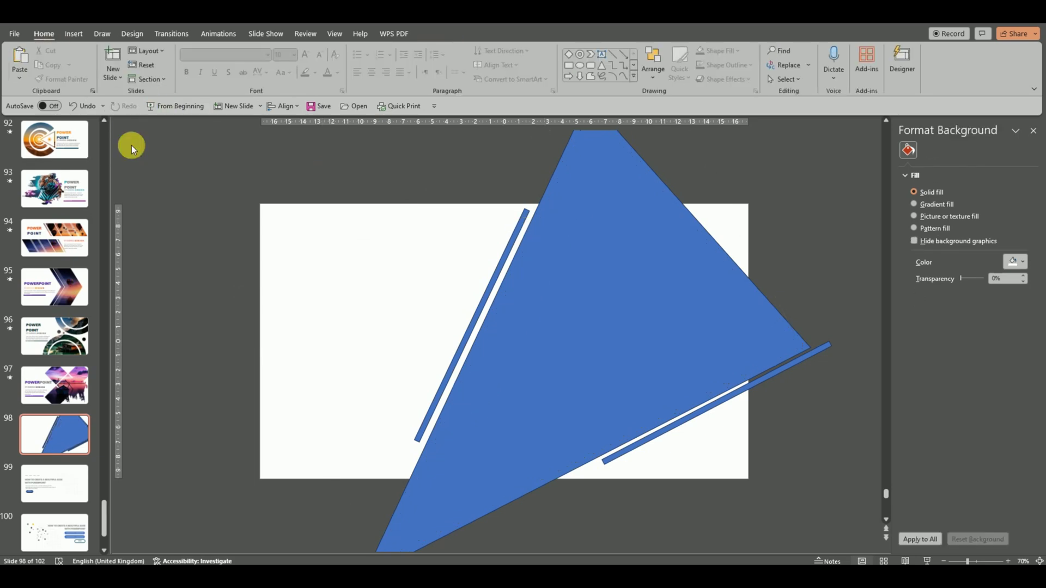
pyautogui.hotkey('ctrl', 'z')
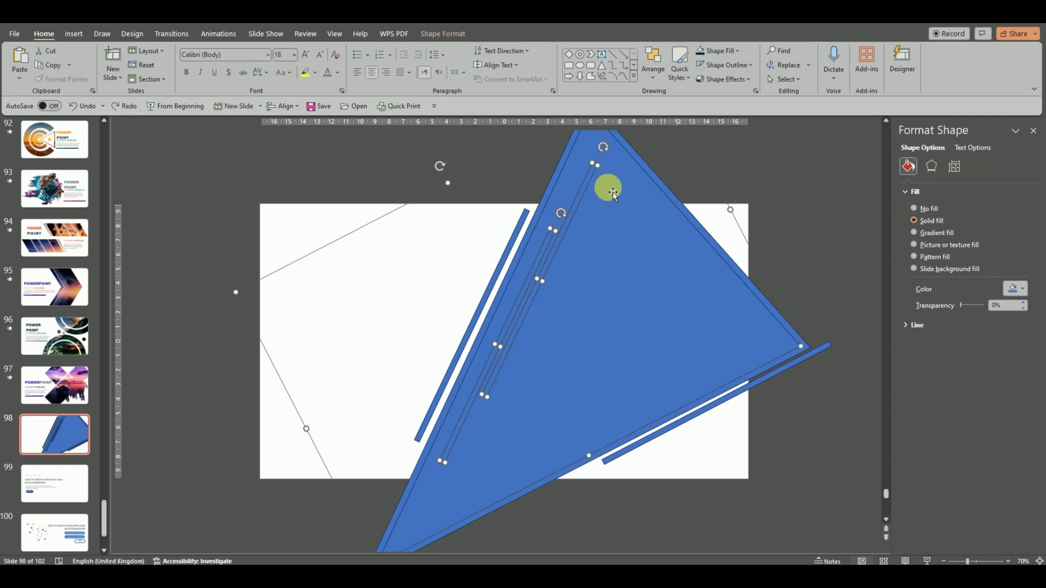
# Step: Fragment the outer and inner triangles to separate the thin border from the inner triangle
pyautogui.click(780, 312)
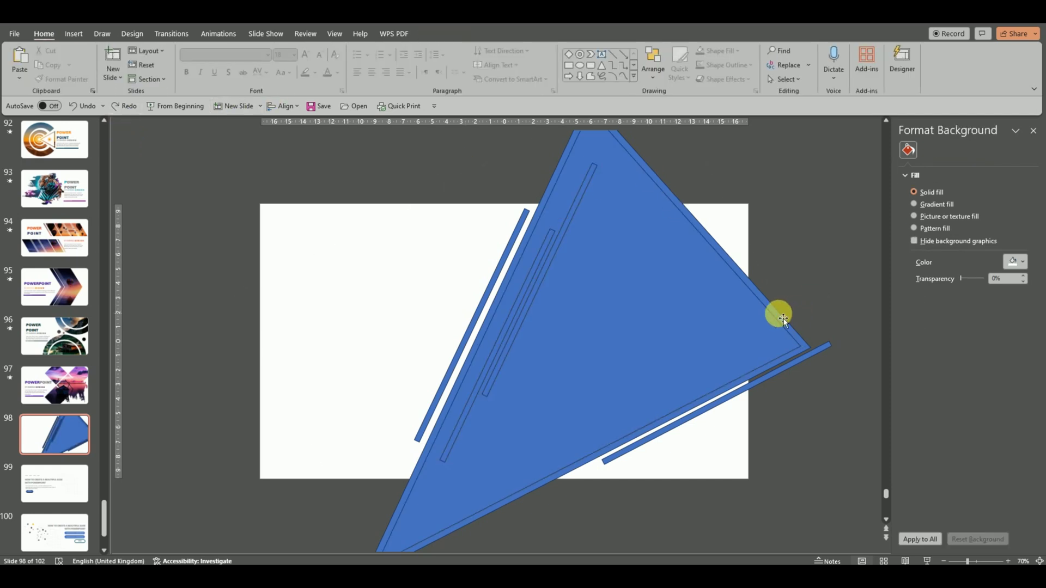
pyautogui.click(780, 315)
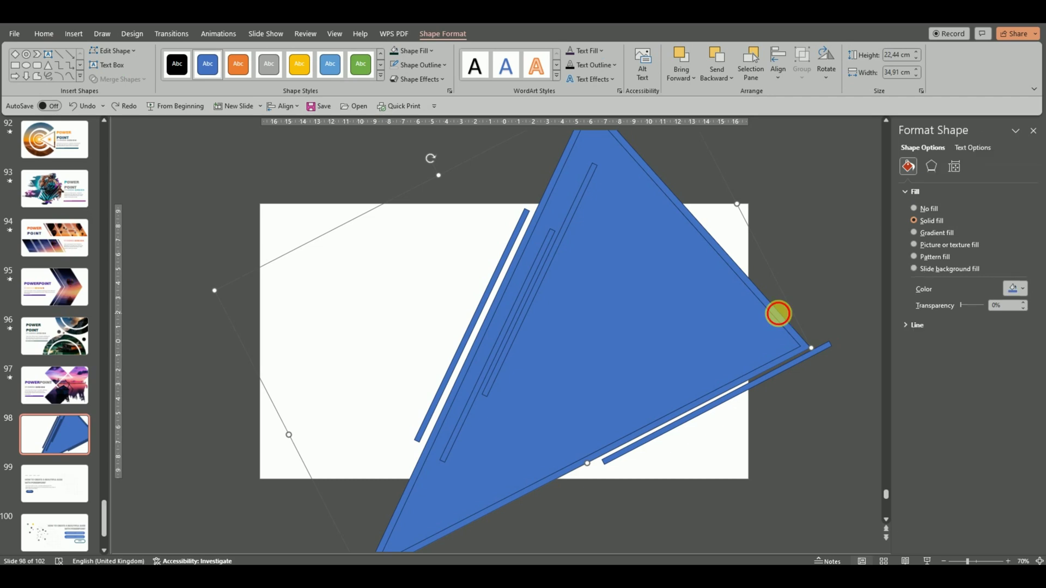
pyautogui.keyDown('shift'); pyautogui.click(648, 282); pyautogui.keyUp('shift')
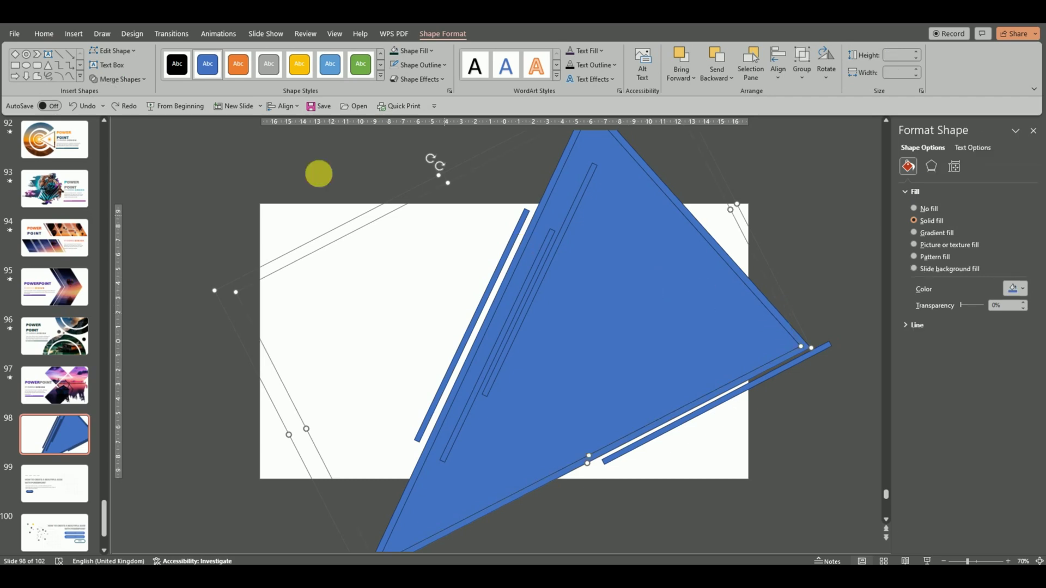
pyautogui.click(117, 79)
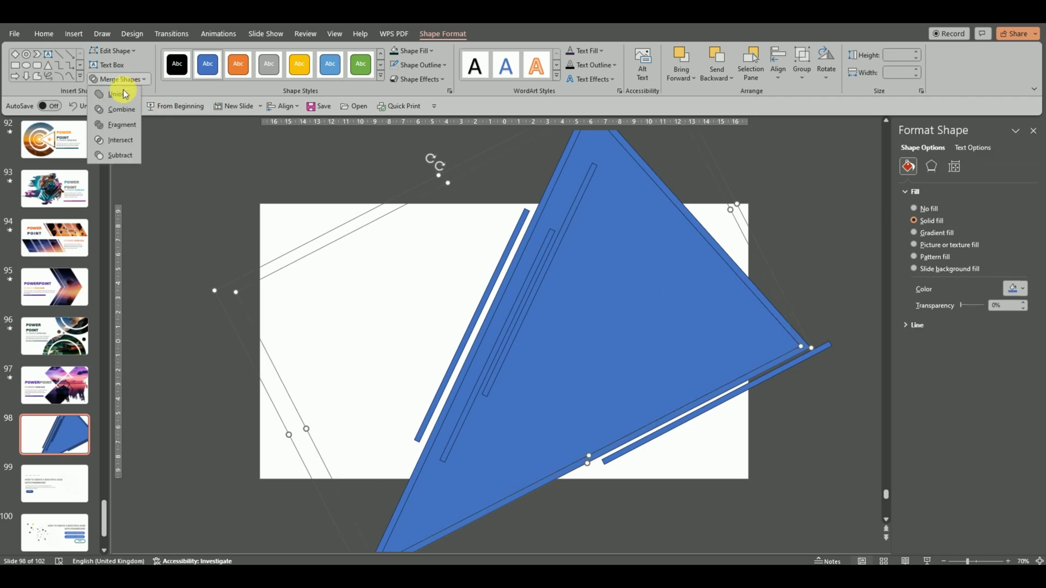
pyautogui.click(118, 124)
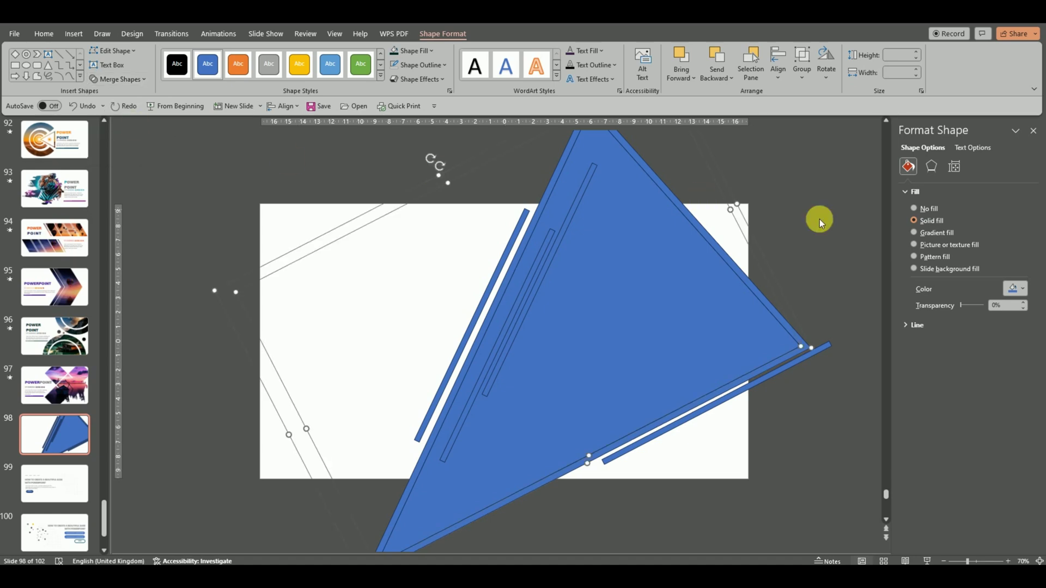
pyautogui.press('Delete')
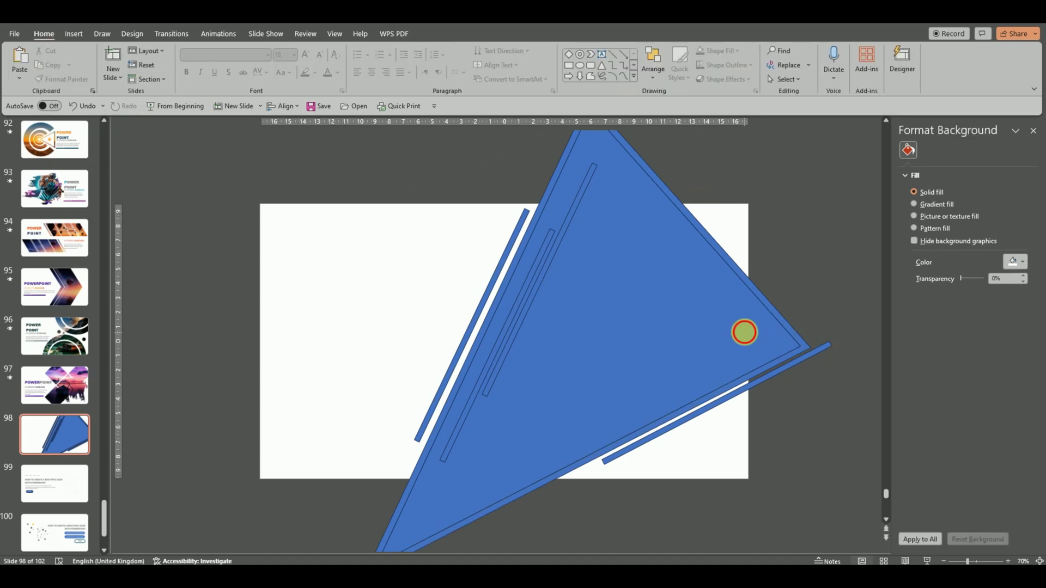
# Step: Shrink the inner triangle to about 20.44 cm high by 31.8 cm wide and center it within the border, leaving an even gap
pyautogui.click(794, 351)
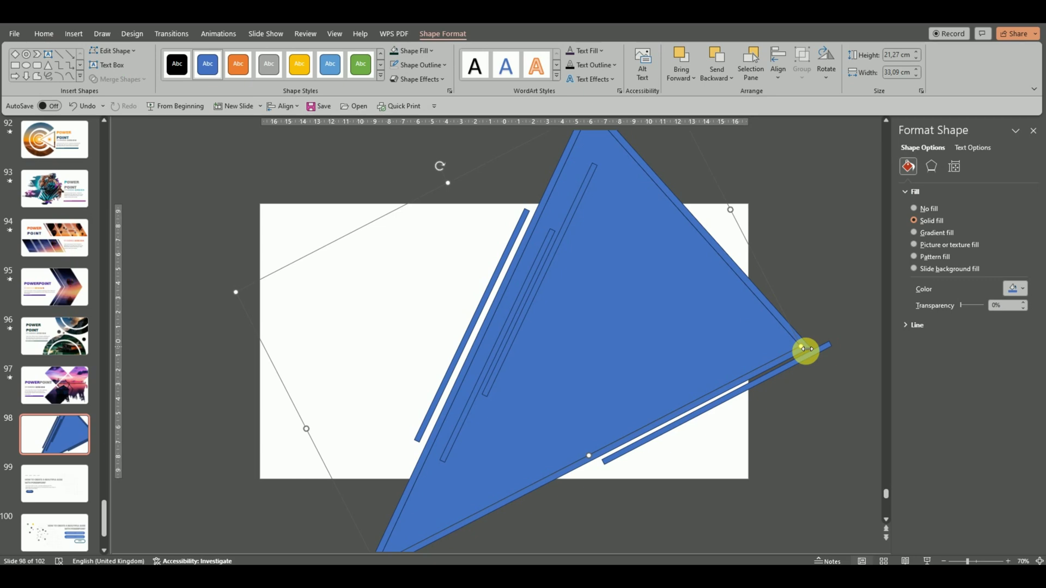
pyautogui.click(792, 344)
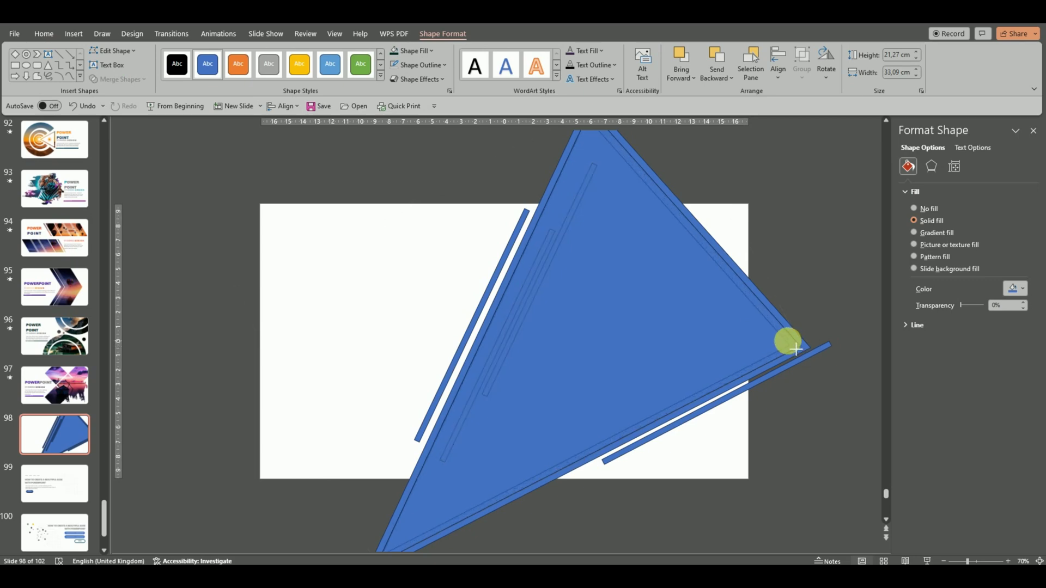
pyautogui.click(793, 346)
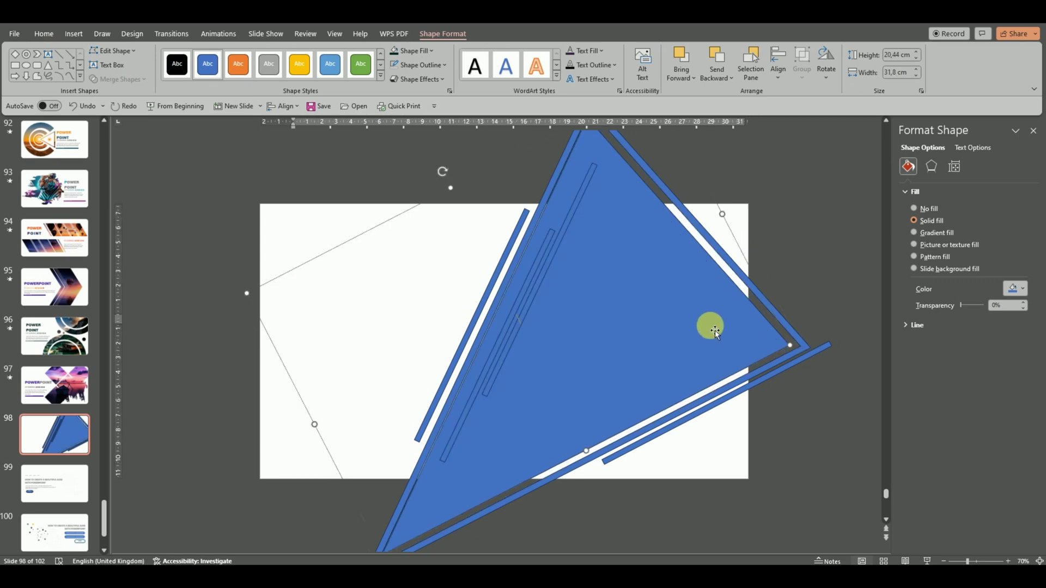
pyautogui.moveTo(716, 330); pyautogui.dragTo(718, 329)
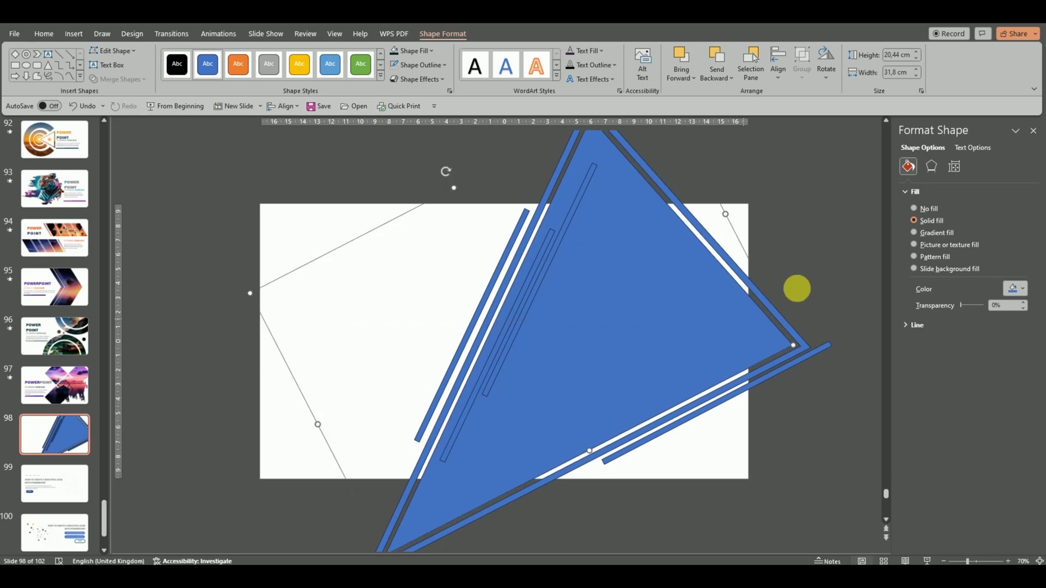
pyautogui.click(806, 256)
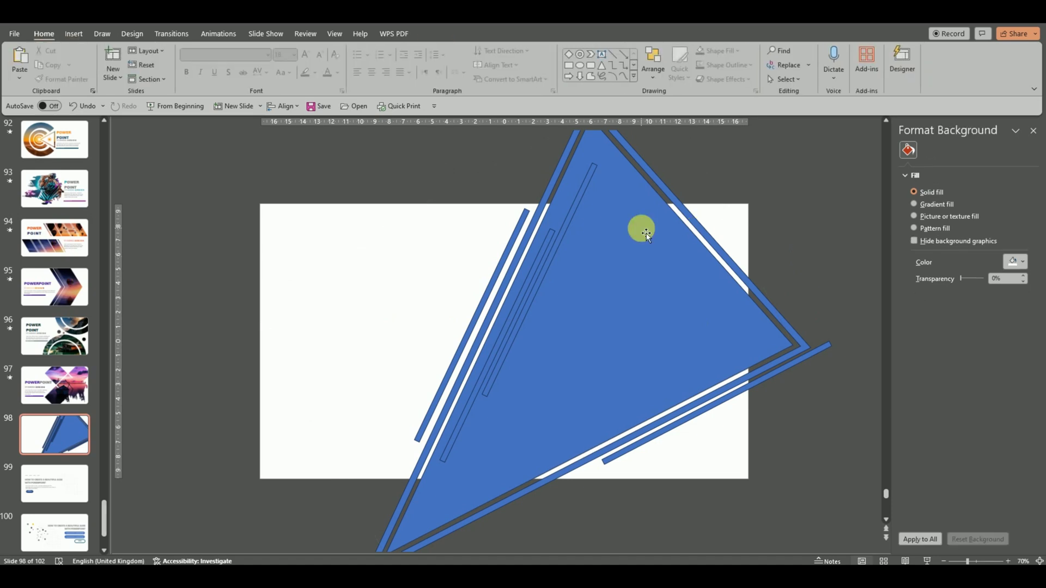
# Step: Subtract the two slanted bars lying on the inner triangle from it, leaving two slanted cutouts near its left edge
pyautogui.click(553, 222)
pyautogui.click(561, 234)
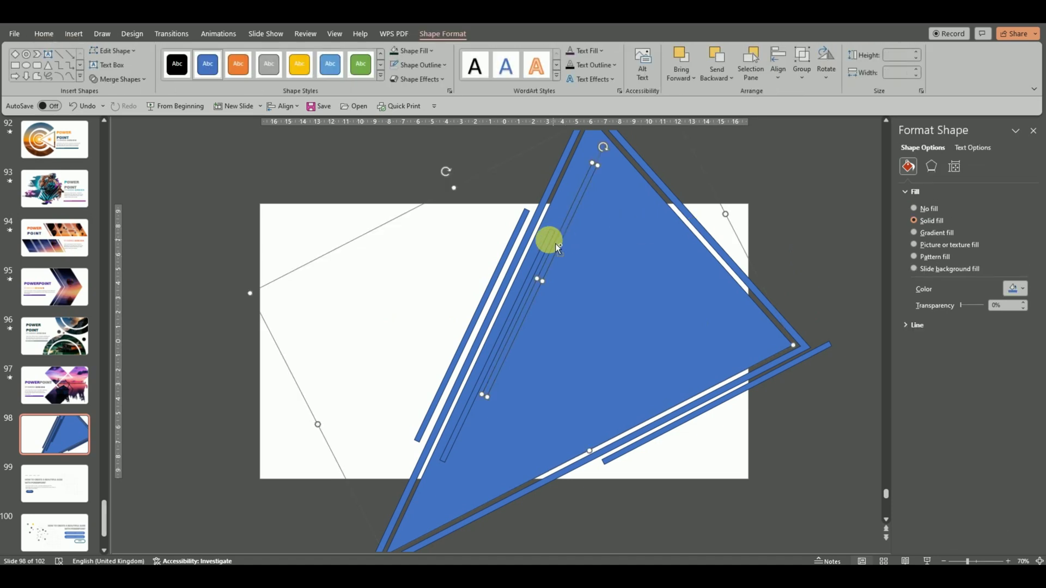
pyautogui.keyDown('shift'); pyautogui.click(555, 243); pyautogui.keyUp('shift')
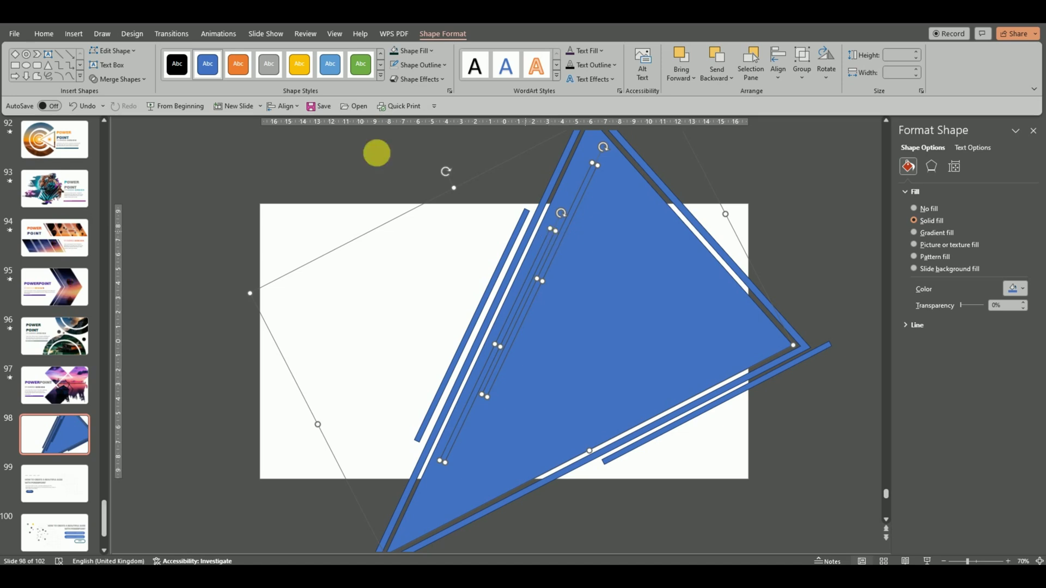
pyautogui.click(139, 78)
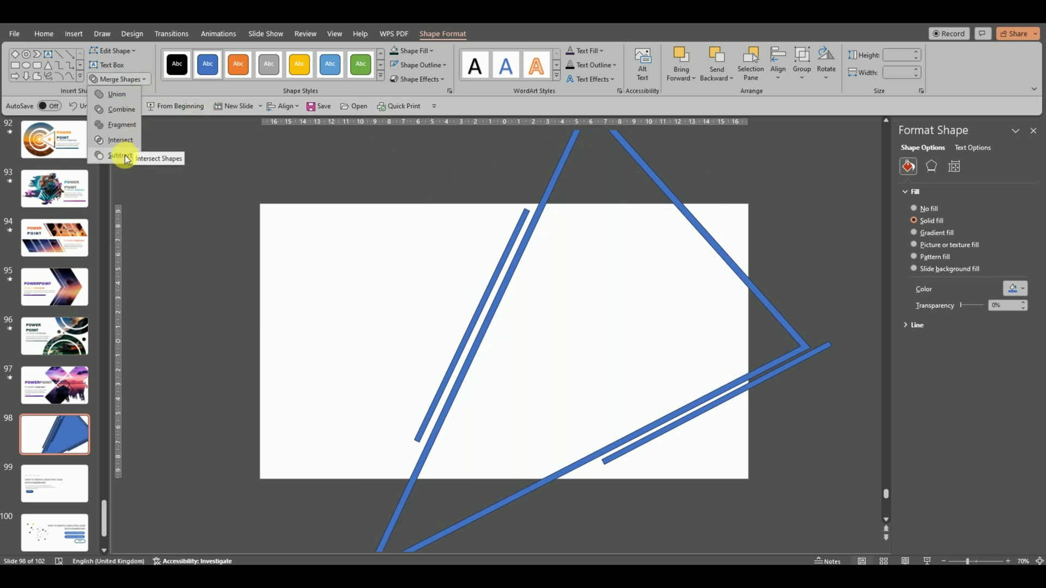
pyautogui.click(125, 156)
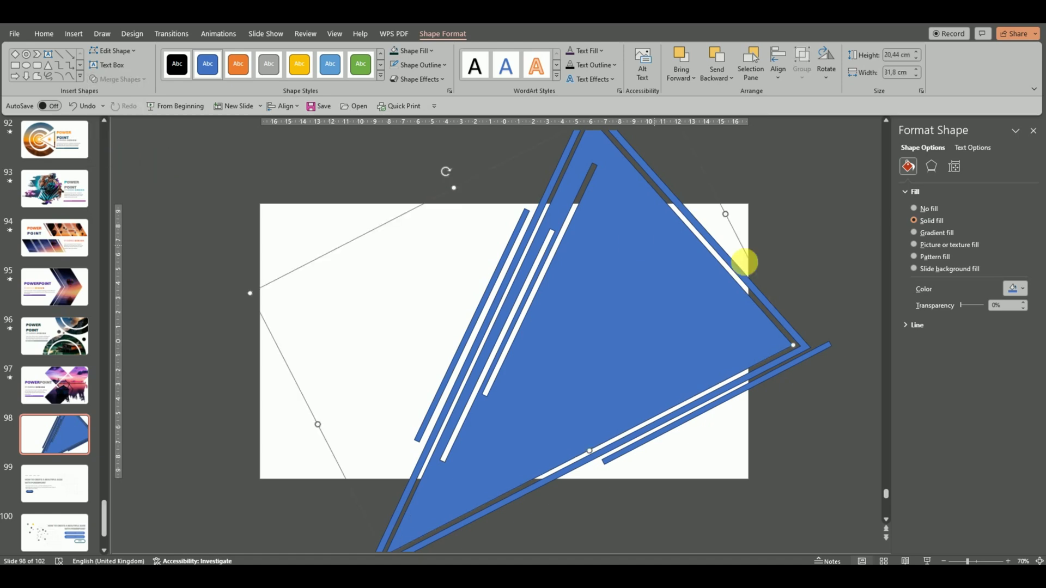
pyautogui.click(806, 244)
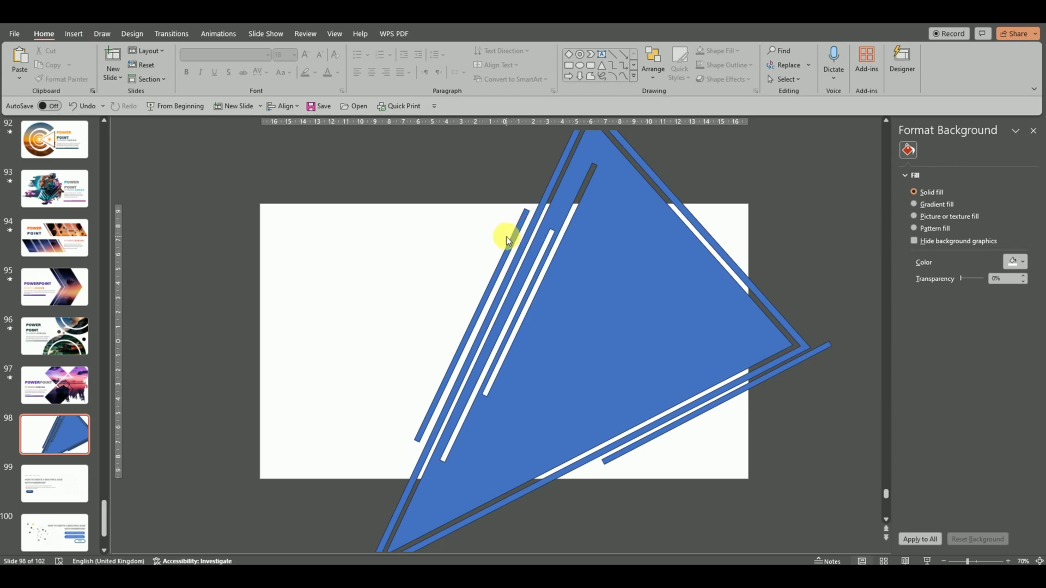
# Step: Move the bar outside the triangle's left edge up along that edge, keeping it parallel, until its upper part extends above the slide
pyautogui.moveTo(512, 246); pyautogui.dragTo(537, 170)
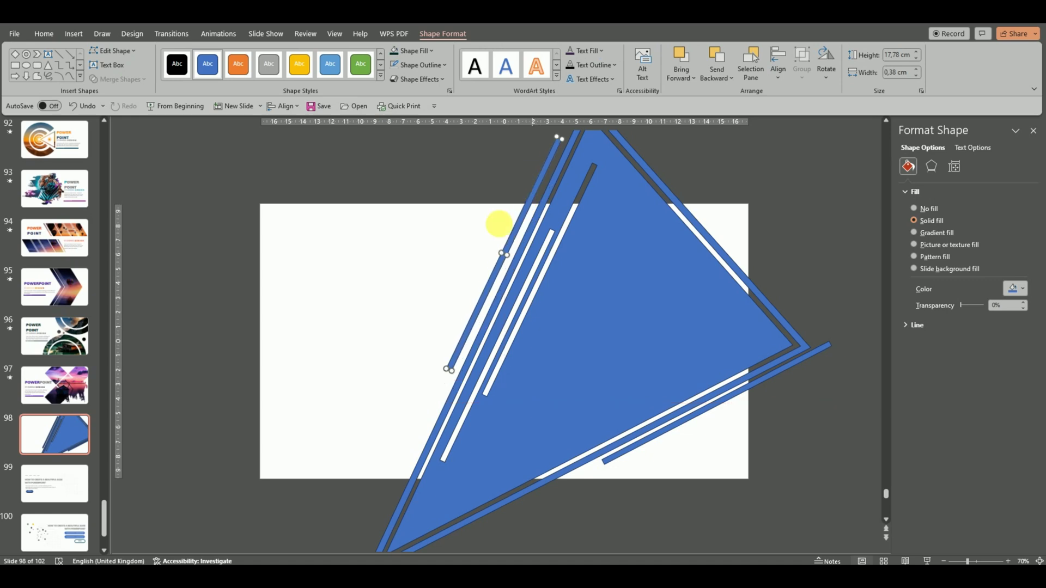
pyautogui.moveTo(468, 339); pyautogui.dragTo(514, 254)
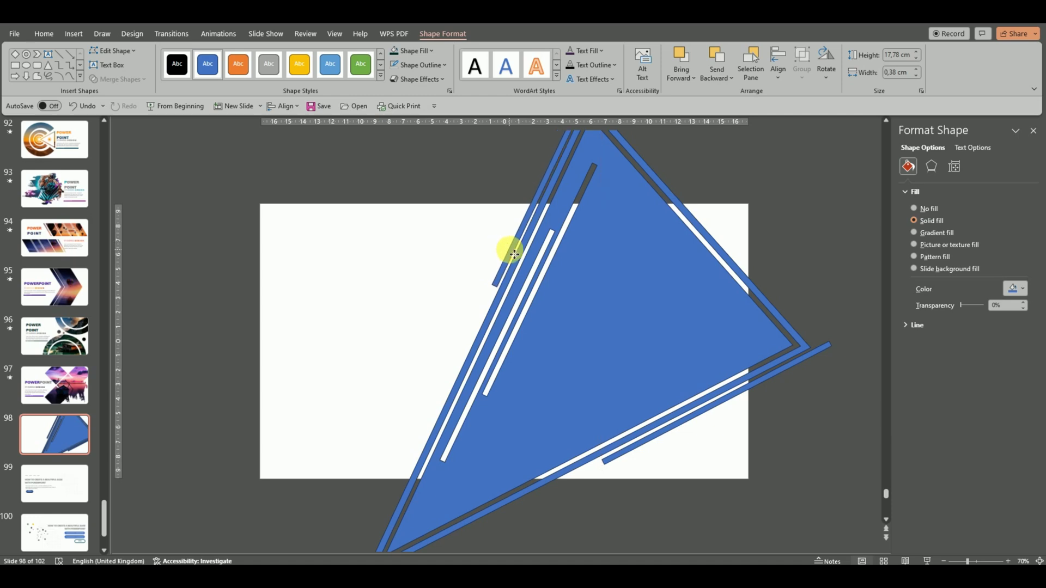
pyautogui.moveTo(514, 254); pyautogui.dragTo(513, 256)
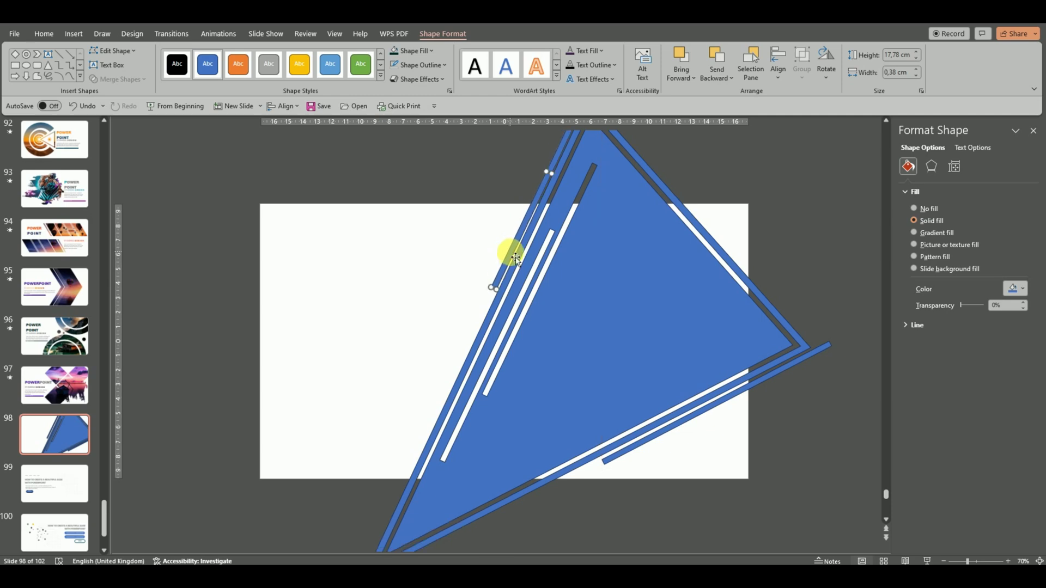
pyautogui.hotkey('ctrl', 'z')
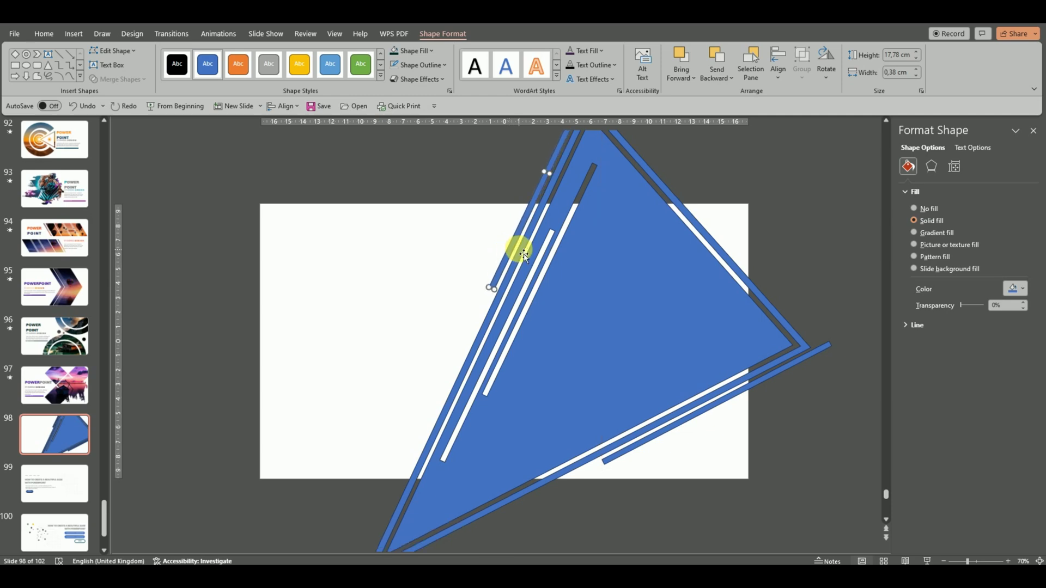
pyautogui.click(799, 246)
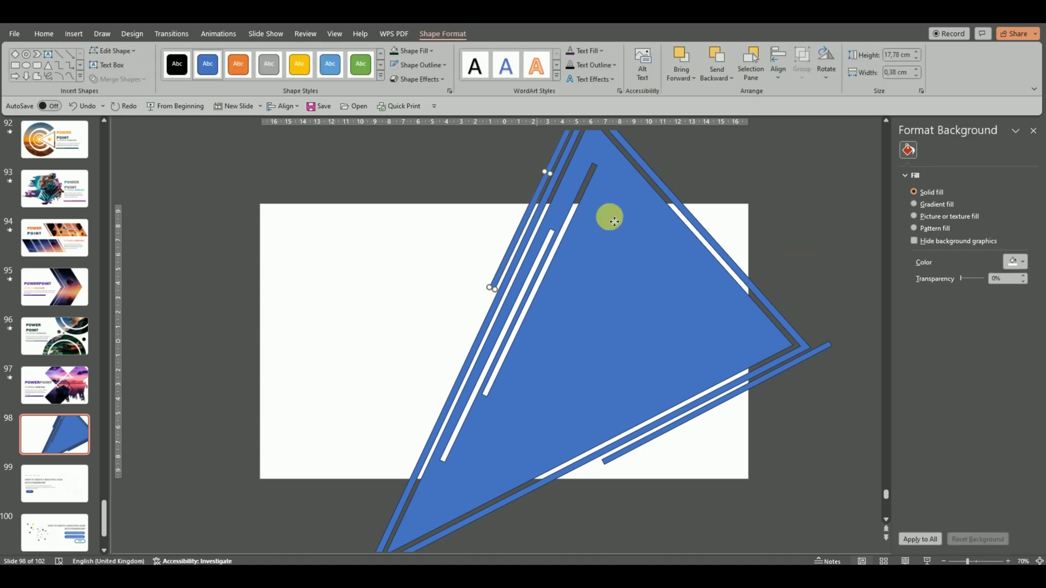
# Step: Unite the inner triangle, the border frame and the two outer bars into one shape
pyautogui.click(796, 360)
pyautogui.keyDown('shift'); pyautogui.click(801, 371); pyautogui.keyUp('shift')
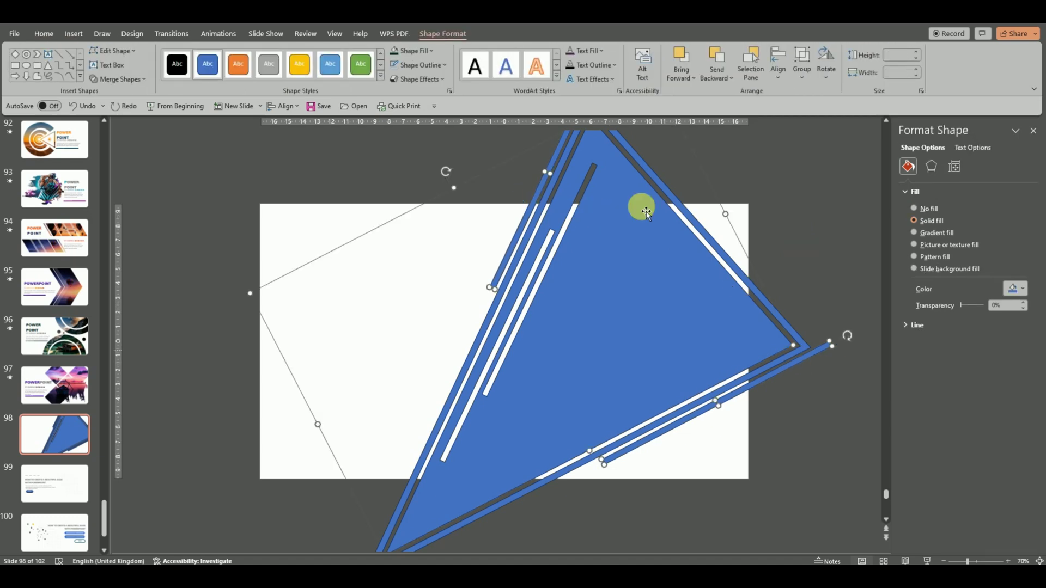
pyautogui.click(130, 79)
pyautogui.click(125, 93)
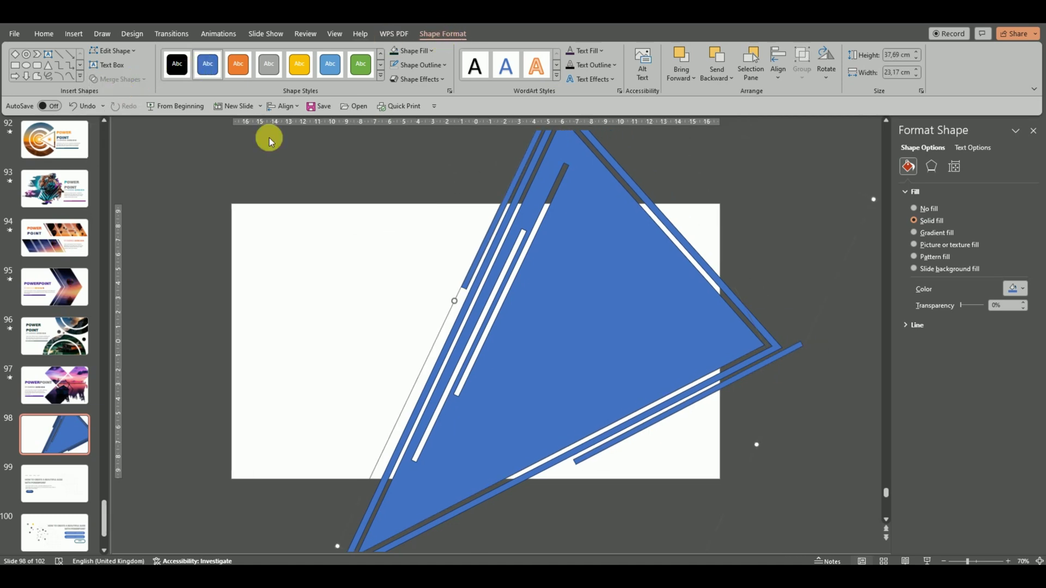
pyautogui.click(829, 346)
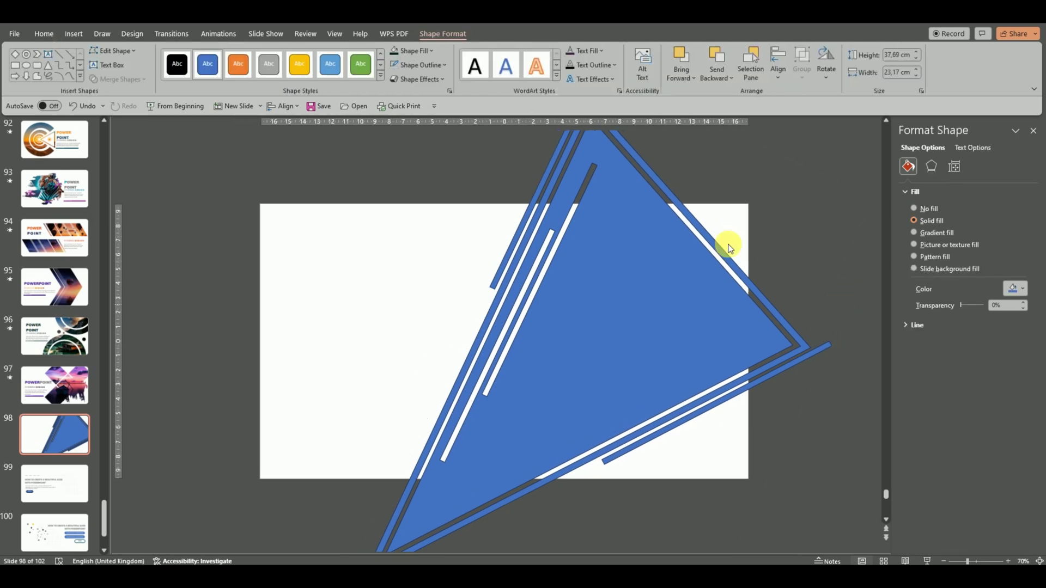
pyautogui.click(542, 130)
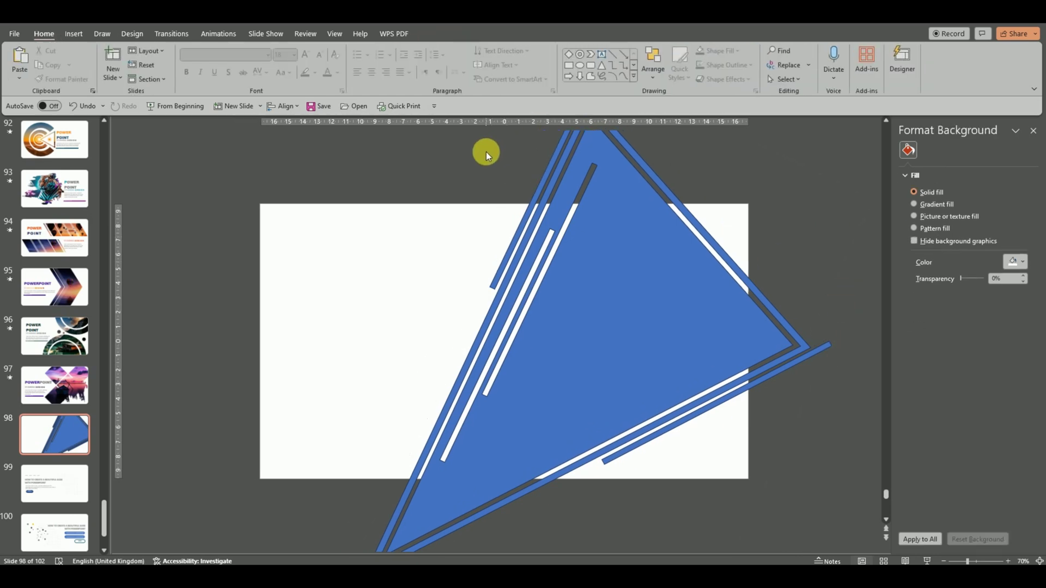
# Step: Draw a full-height rectangle from the slide's right edge leftward, covering everything on the slide that belongs to the merged triangle design
pyautogui.click(570, 70)
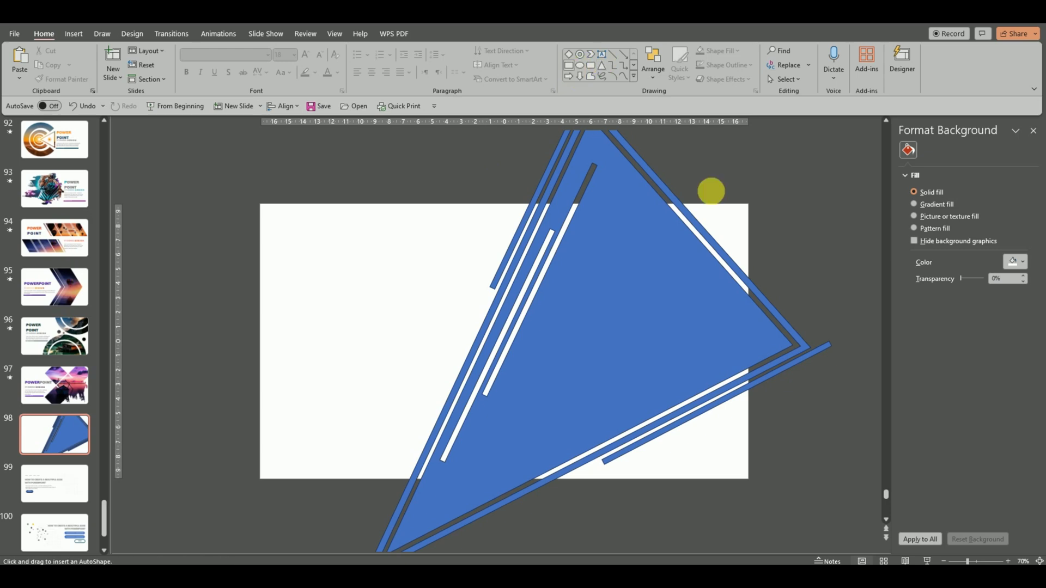
pyautogui.moveTo(756, 212); pyautogui.dragTo(329, 485)
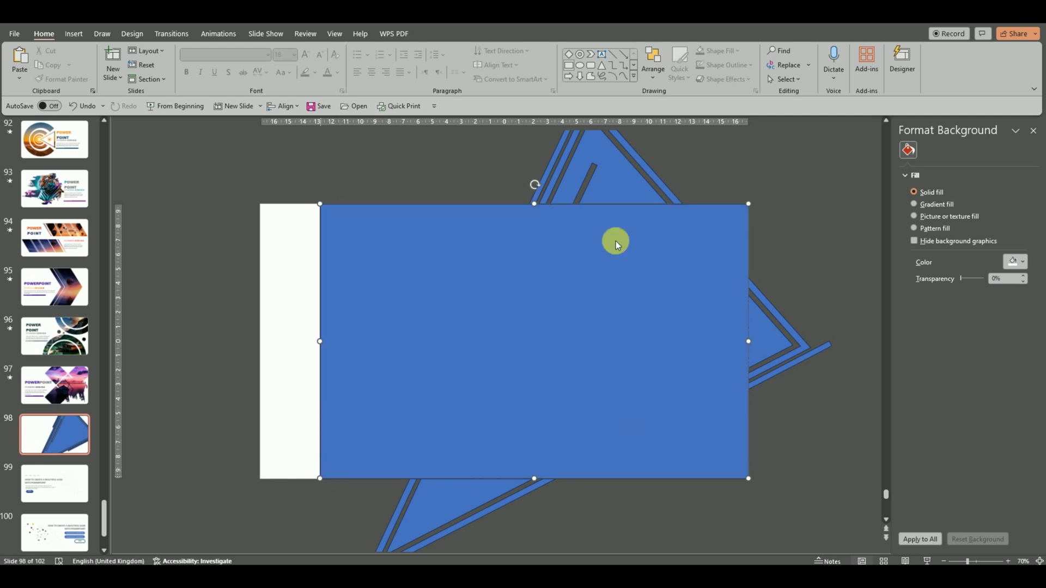
pyautogui.click(854, 453)
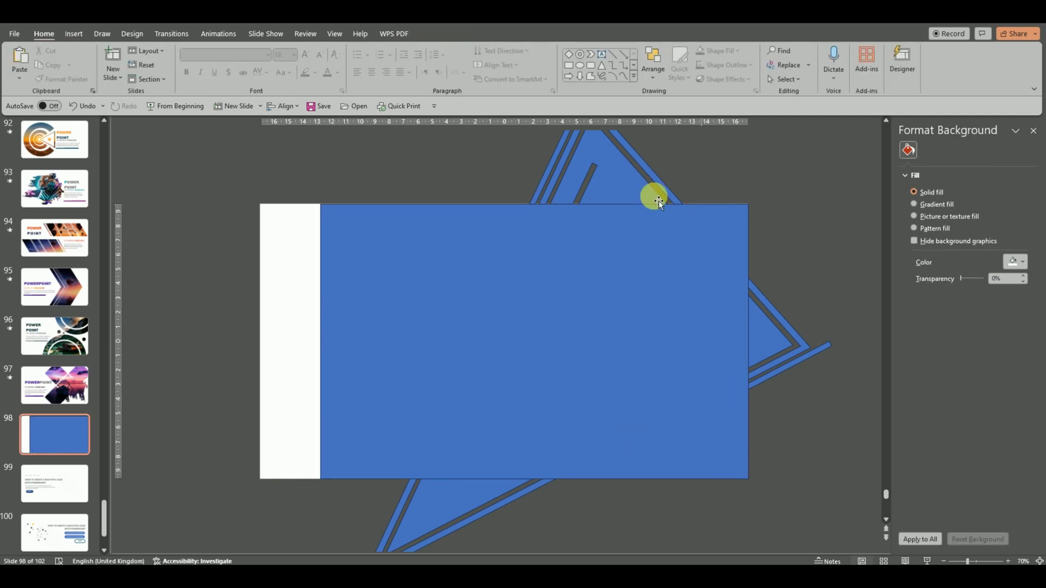
# Step: Intersect the merged triangle design with the rectangle to trim it to the slide's edges
pyautogui.click(639, 187)
pyautogui.keyDown('shift'); pyautogui.click(380, 306); pyautogui.keyUp('shift')
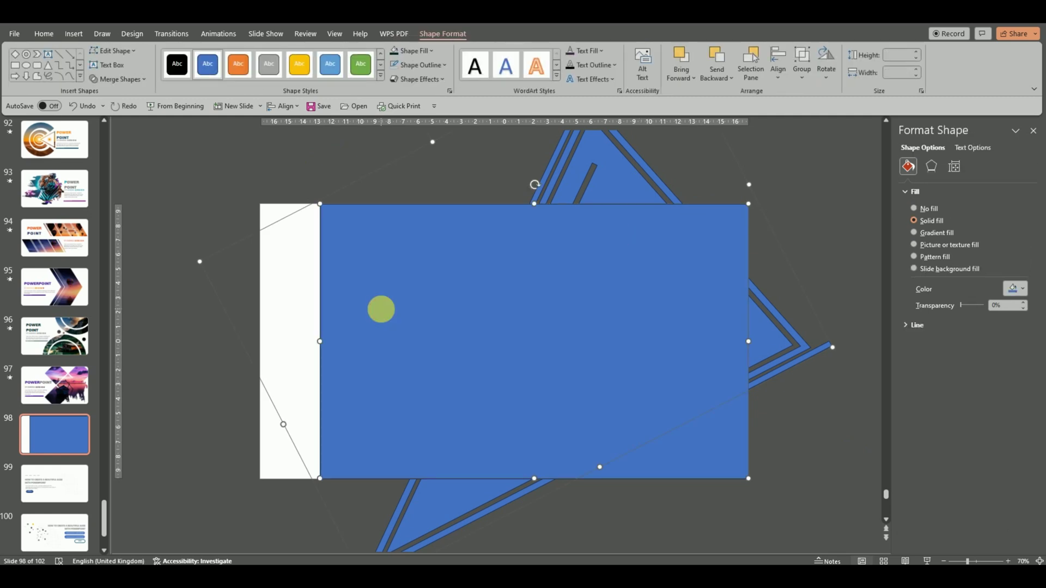
pyautogui.click(141, 78)
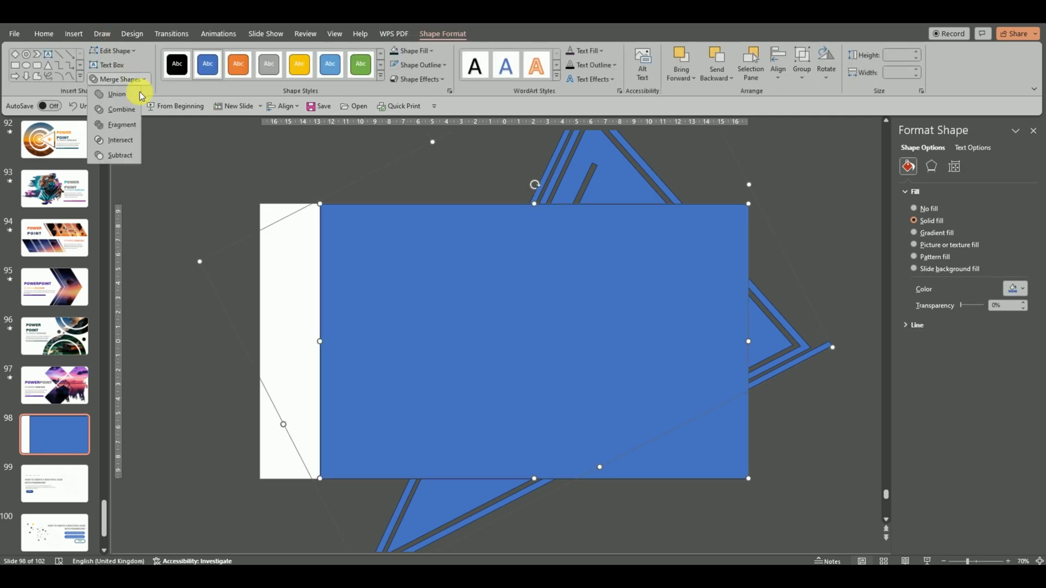
pyautogui.click(122, 142)
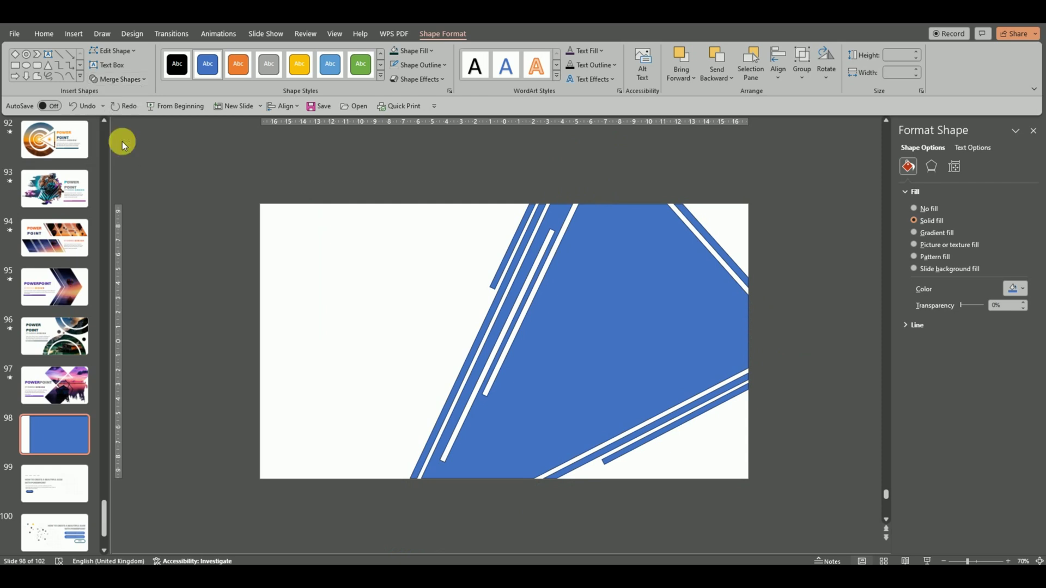
pyautogui.click(494, 171)
# Step: Copy the trimmed triangle shape and switch to the slide master view
pyautogui.click(597, 269)
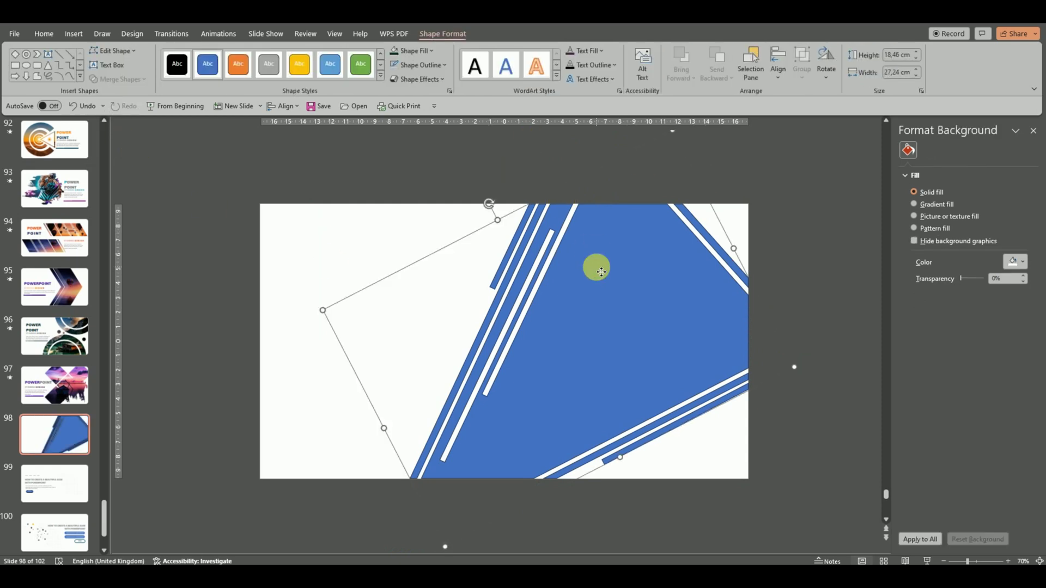
pyautogui.rightClick(598, 269)
pyautogui.click(633, 308)
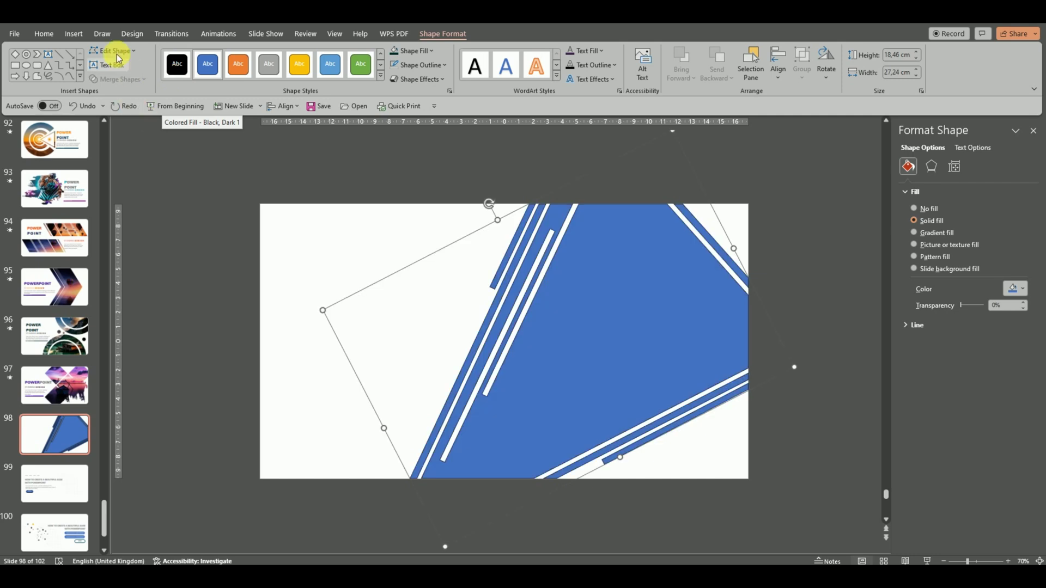
pyautogui.click(333, 36)
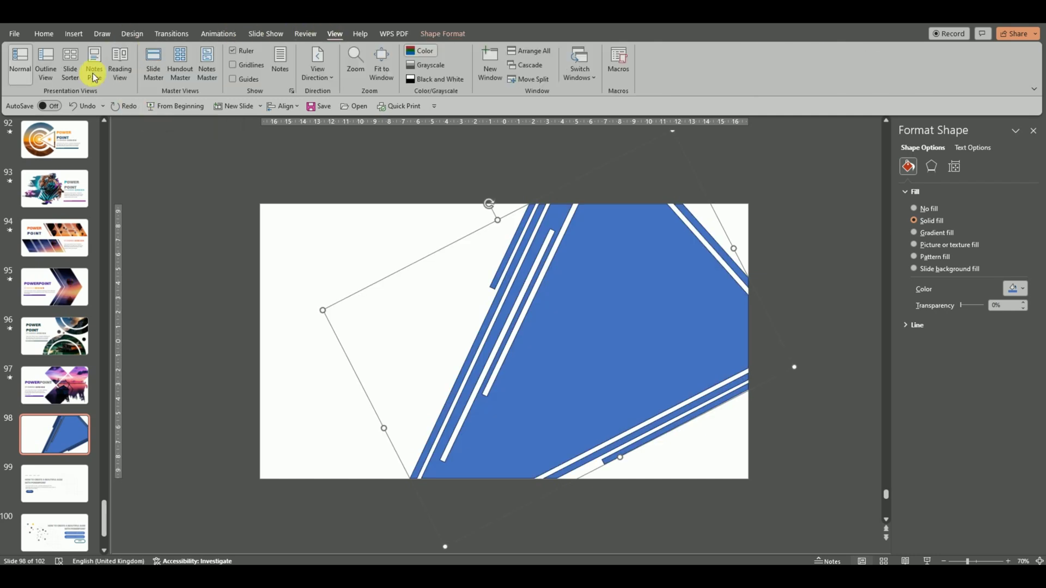
pyautogui.click(159, 65)
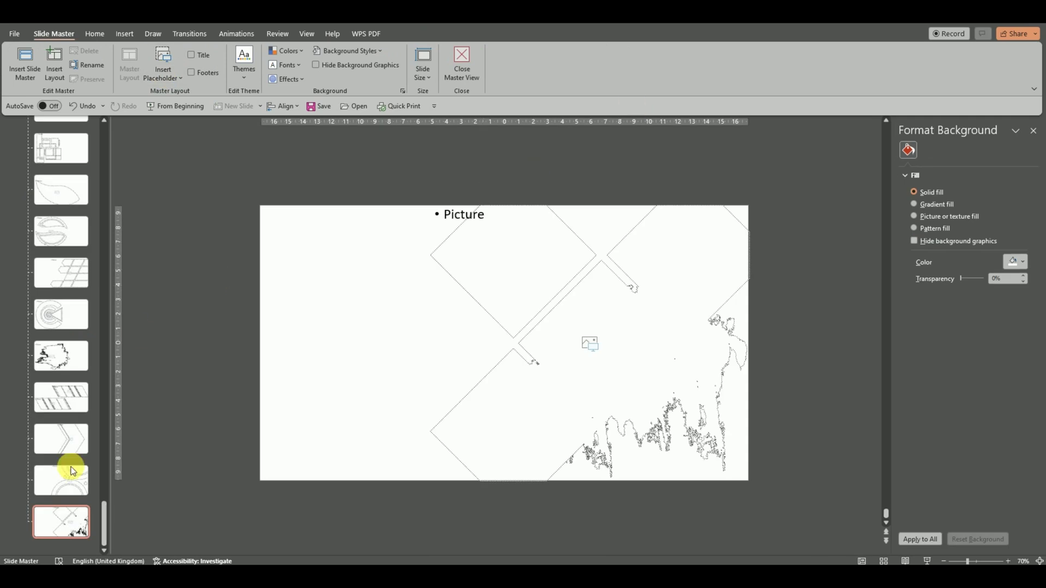
# Step: Add a new layout after the last one, cleared of its title and footer placeholders, and paste the copied shape onto it
pyautogui.press('Return')
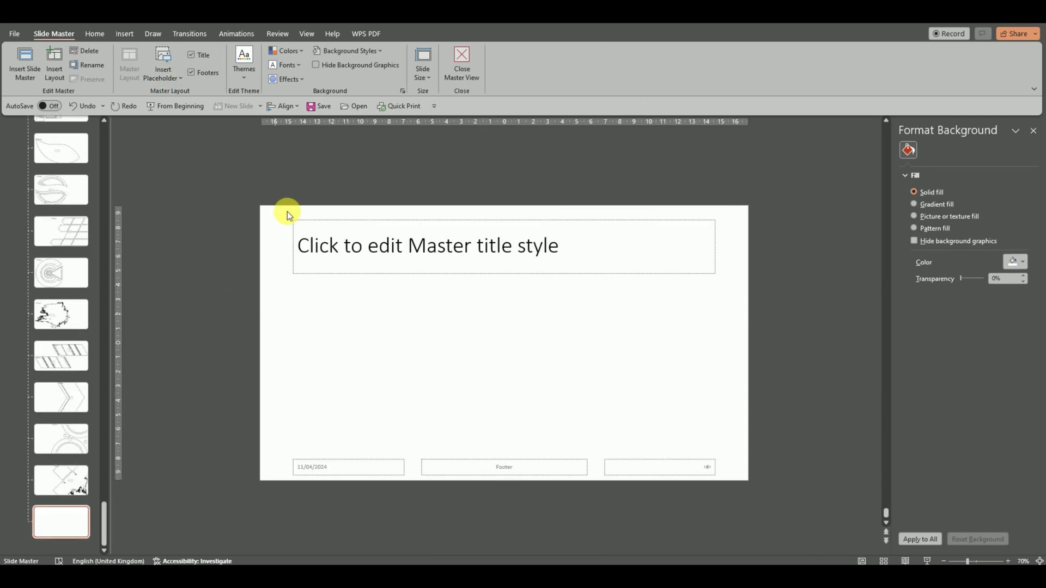
pyautogui.moveTo(216, 176); pyautogui.dragTo(769, 512)
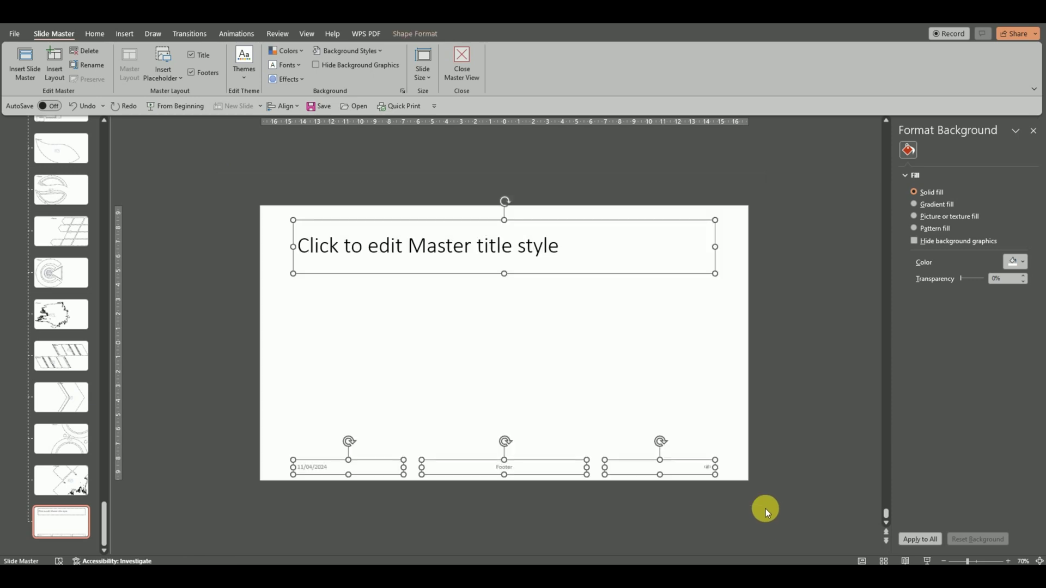
pyautogui.press('Delete')
pyautogui.rightClick(509, 269)
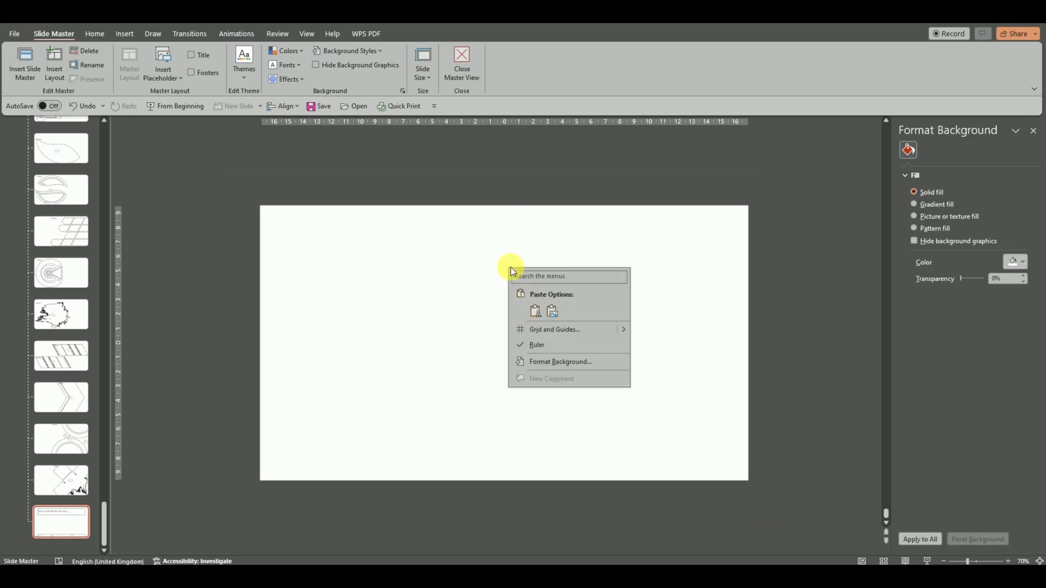
pyautogui.click(532, 314)
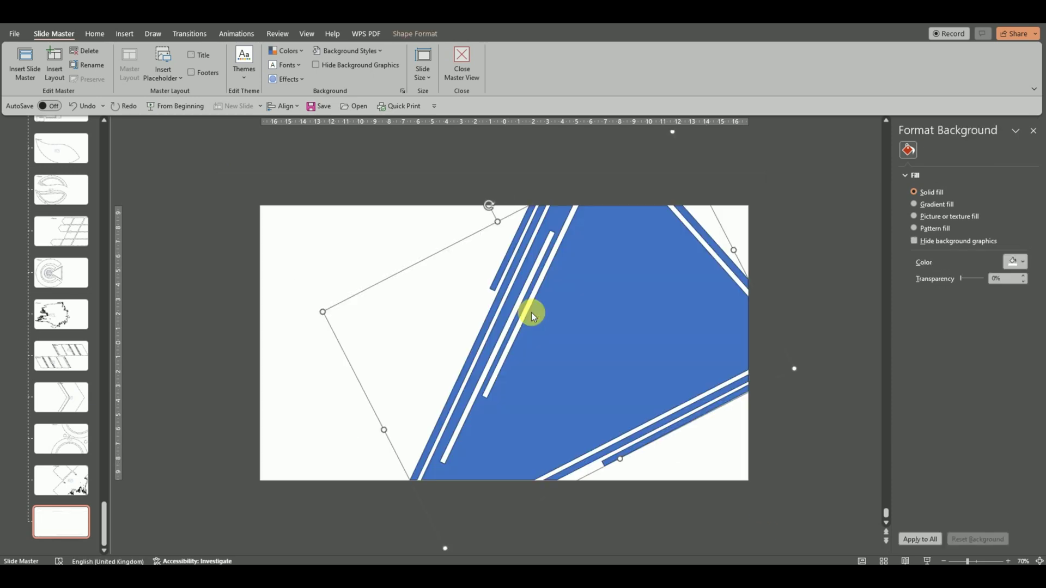
# Step: Insert a picture placeholder about 25.37 cm high by 39.43 cm wide over the whole triangle shape and send it to the back
pyautogui.click(161, 79)
pyautogui.click(156, 142)
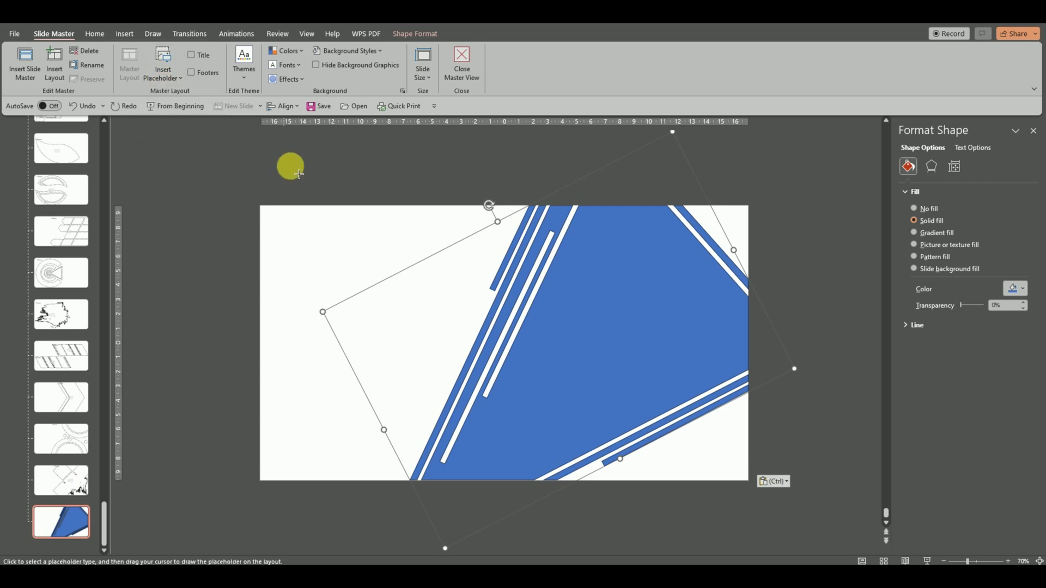
pyautogui.moveTo(455, 260); pyautogui.dragTo(847, 518)
pyautogui.rightClick(668, 308)
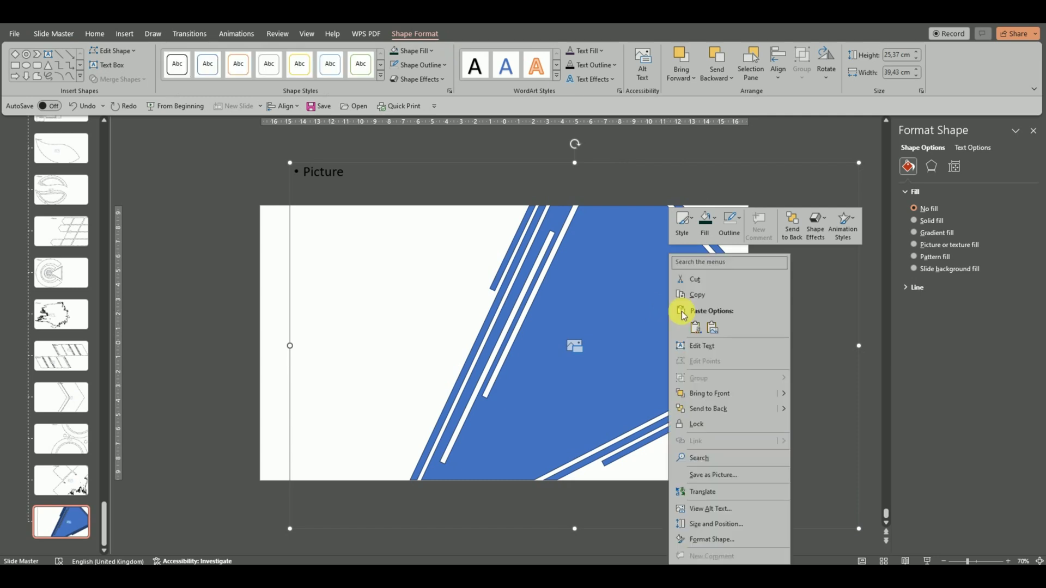
pyautogui.click(730, 409)
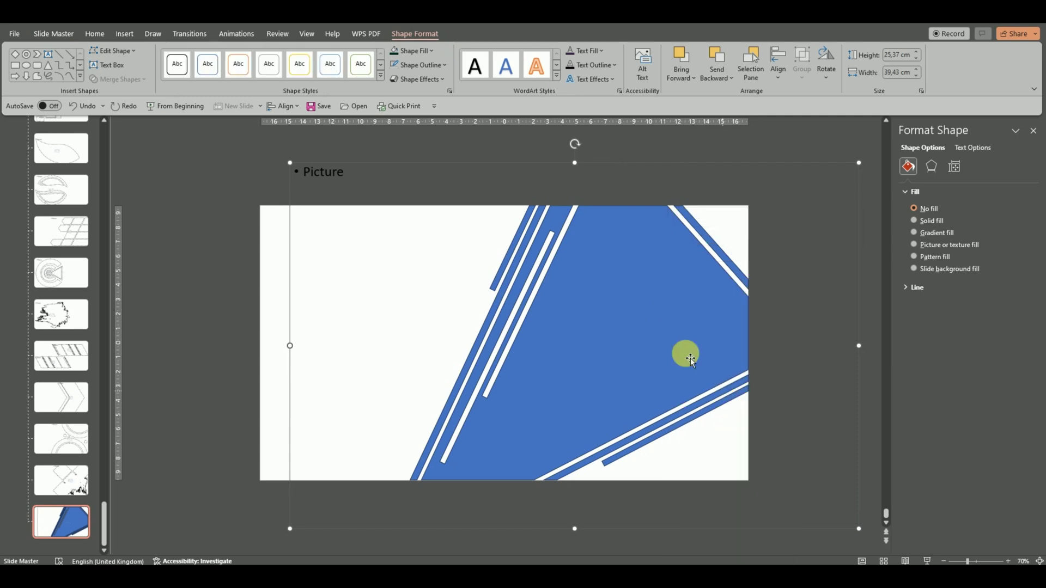
# Step: Intersect the picture placeholder with the triangle shape so the placeholder takes the form of the design
pyautogui.click(640, 312)
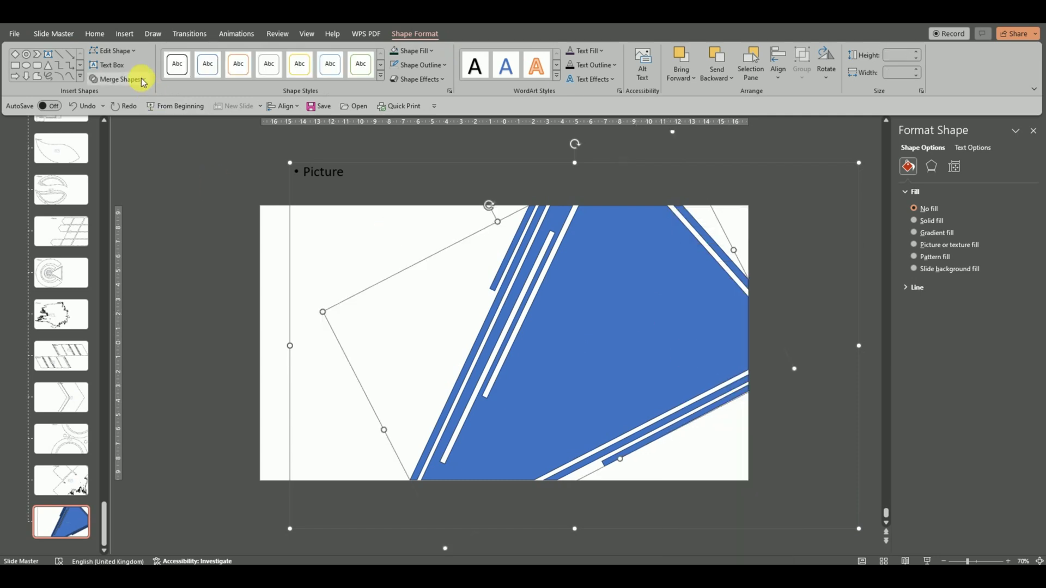
pyautogui.click(140, 80)
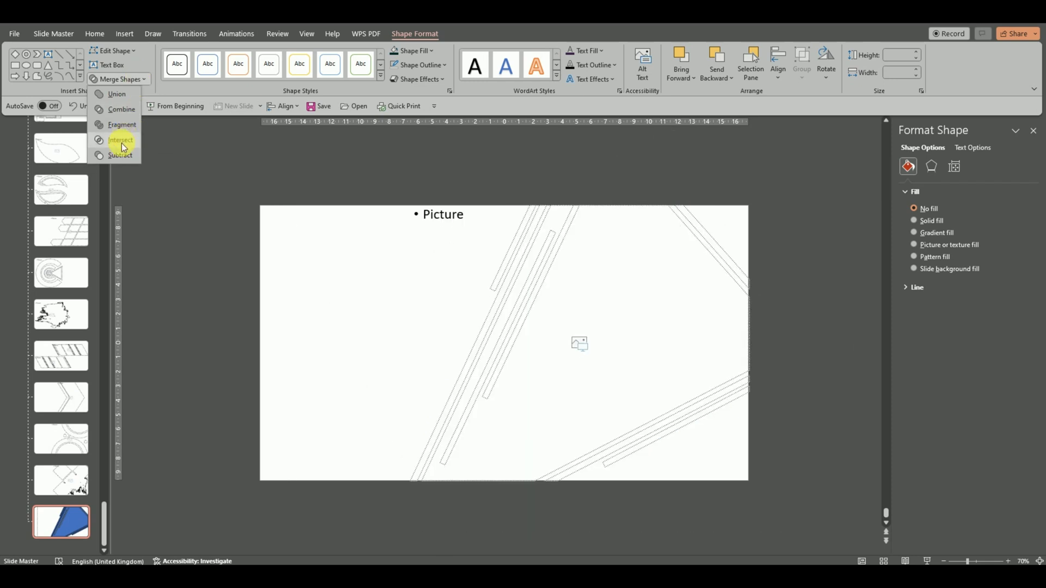
pyautogui.click(122, 142)
pyautogui.click(812, 341)
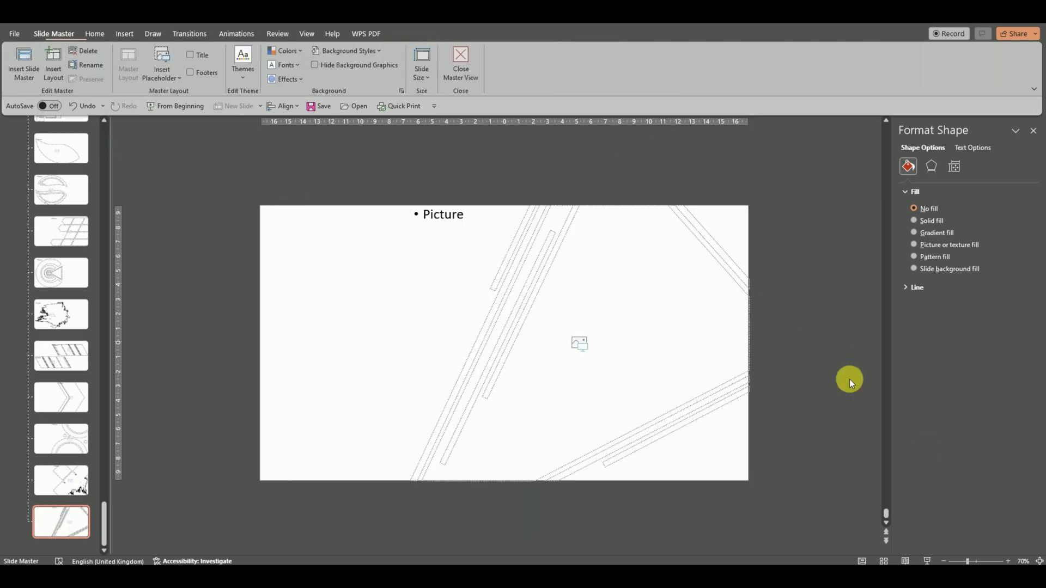
pyautogui.click(1009, 561)
pyautogui.click(1009, 561)
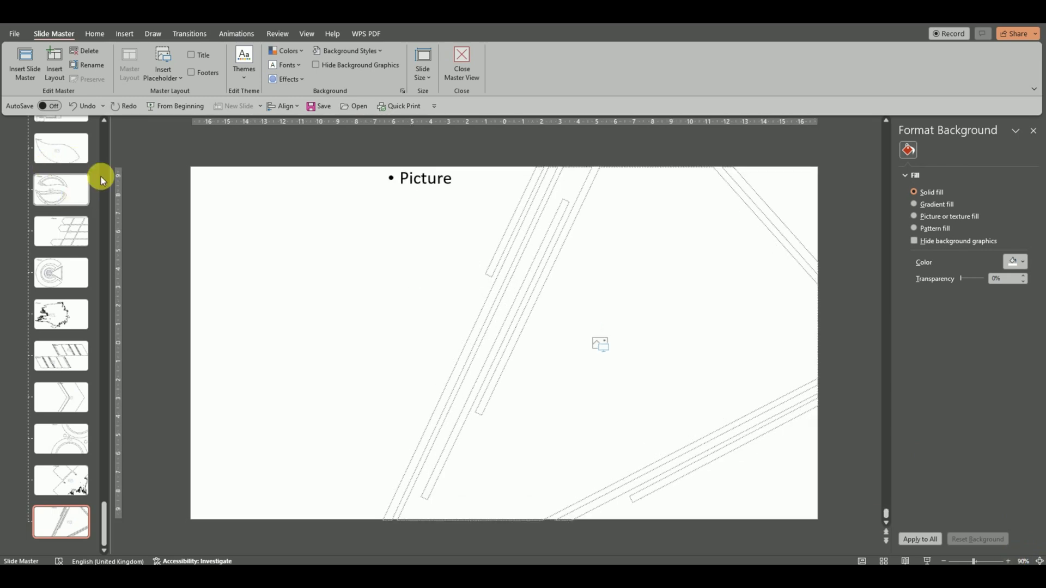
# Step: Close the master view and add a new slide after slide 97 using the 94_Custom Layout
pyautogui.click(456, 59)
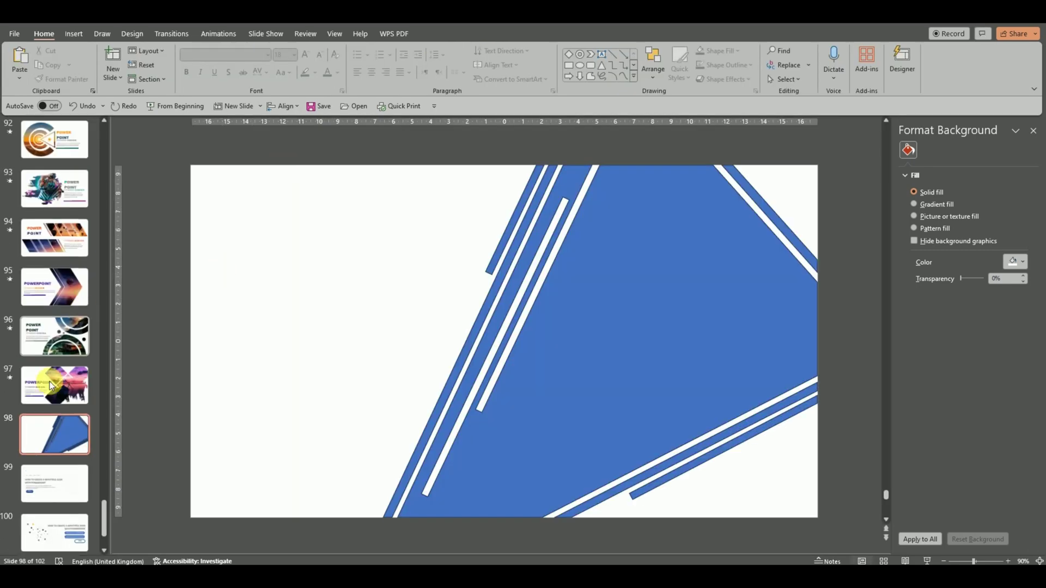
pyautogui.click(57, 395)
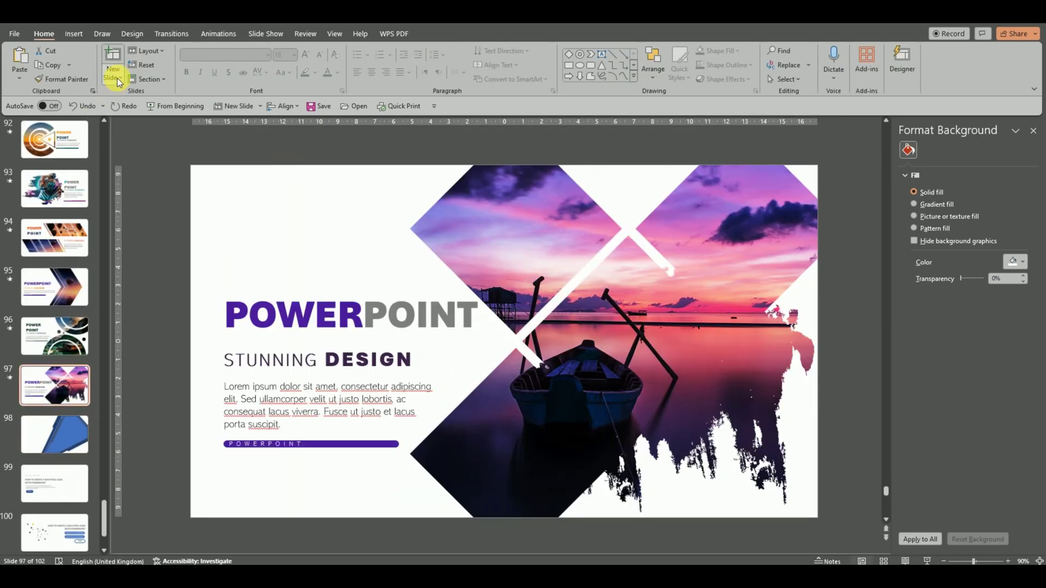
pyautogui.click(117, 77)
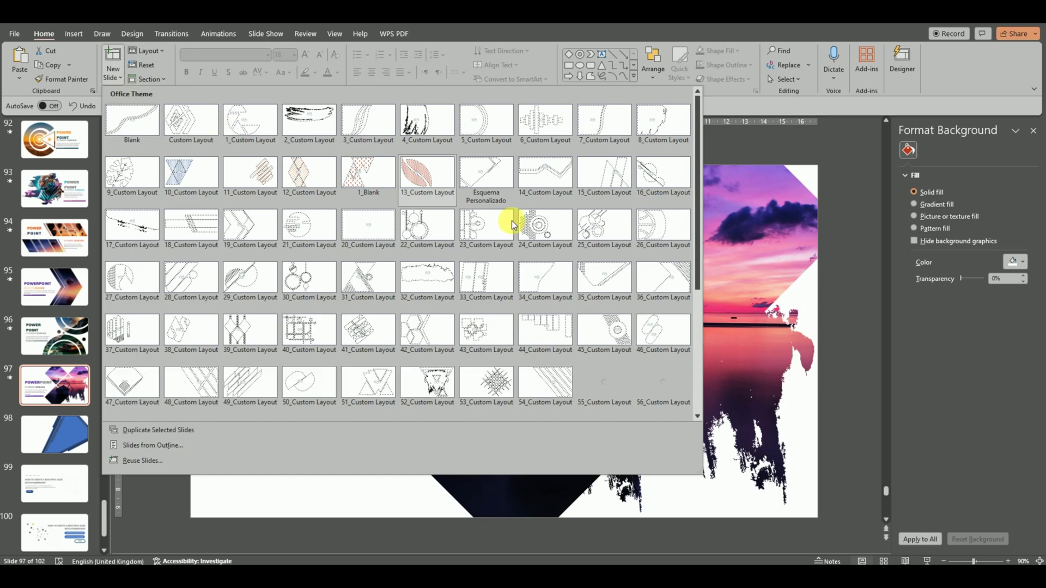
pyautogui.scroll(-4, 588, 330)
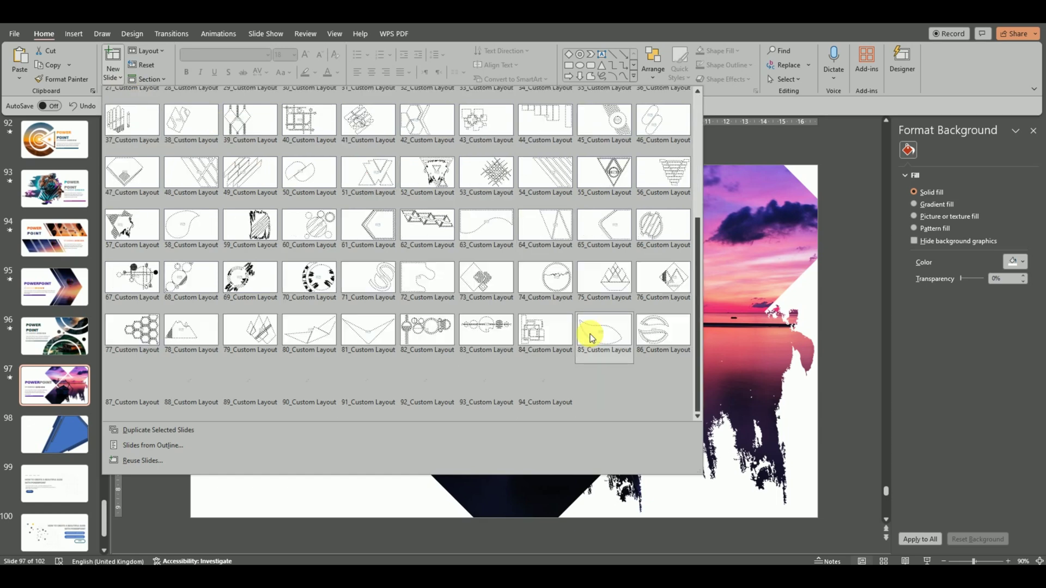
pyautogui.click(548, 389)
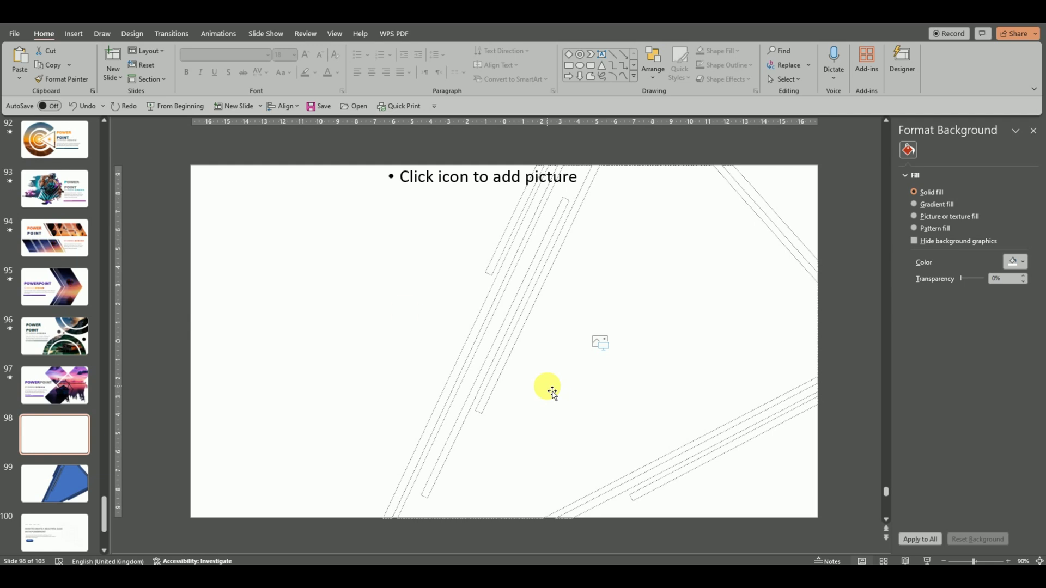
# Step: Fill the slide's picture placeholder with the lighthouse image plouzane-1758197_1280
pyautogui.click(598, 345)
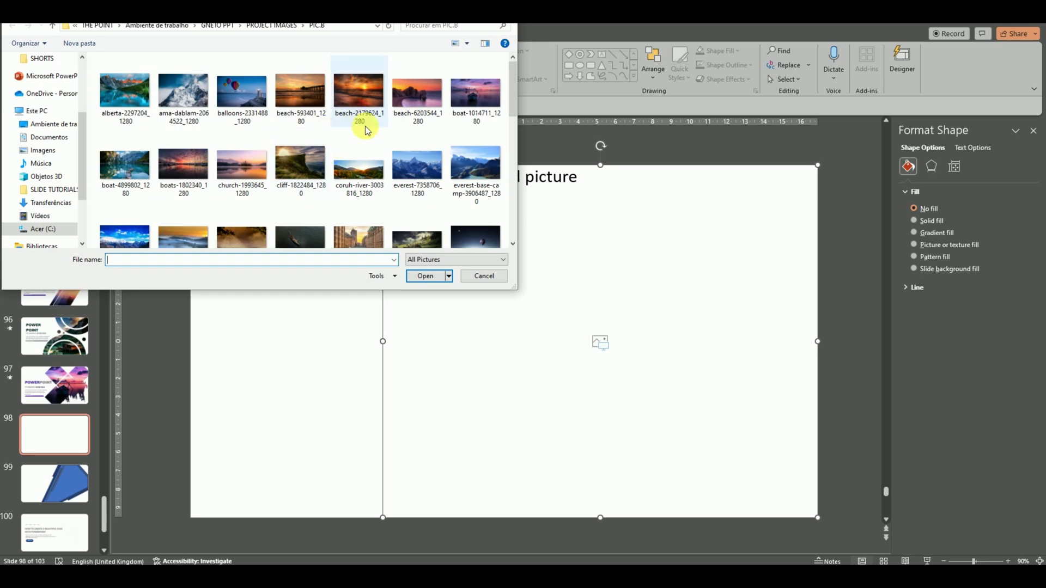
pyautogui.scroll(-3, 367, 128)
pyautogui.scroll(-2, 364, 131)
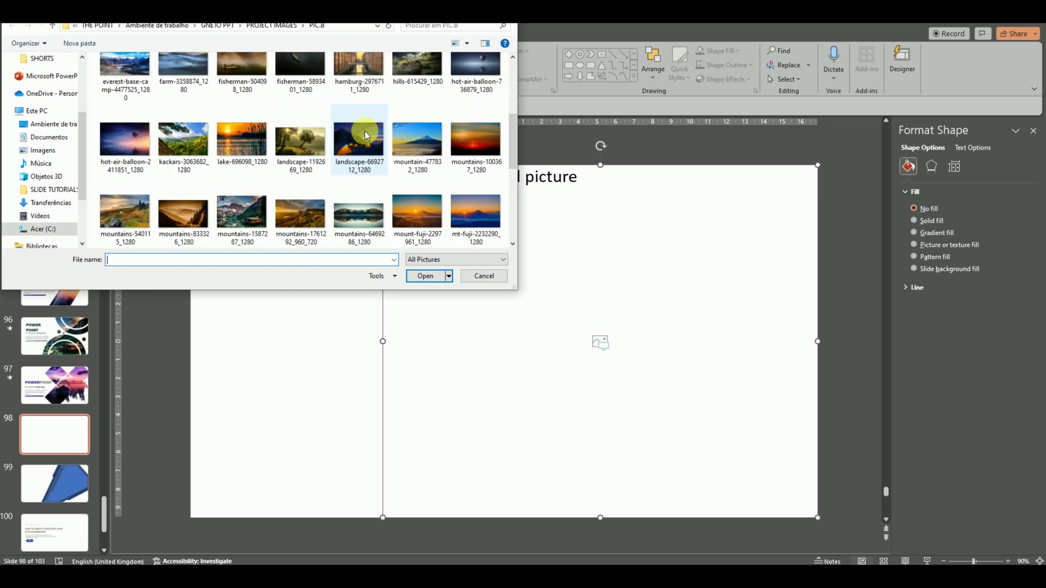
pyautogui.scroll(-2, 364, 135)
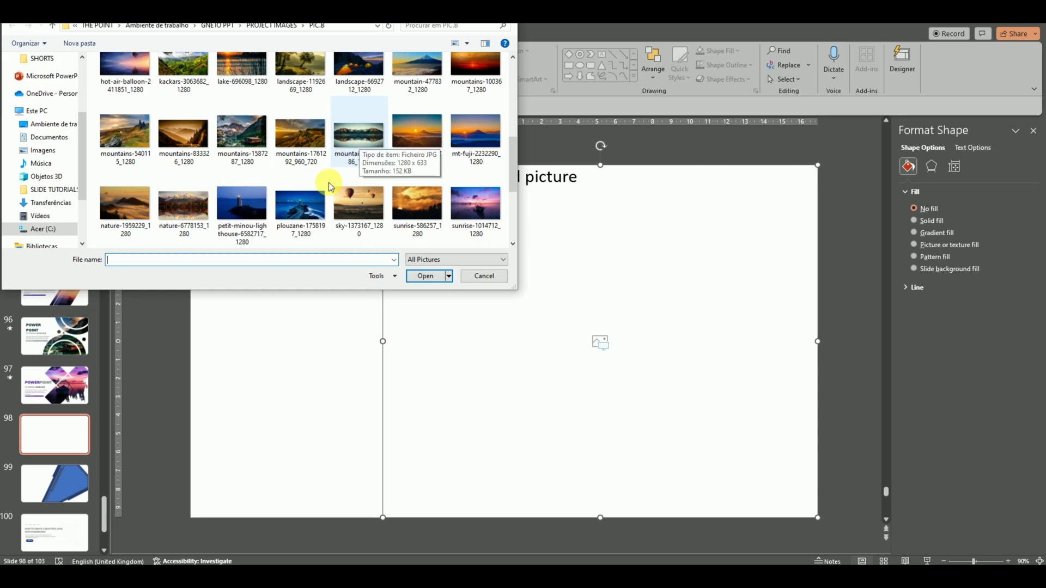
pyautogui.click(303, 210)
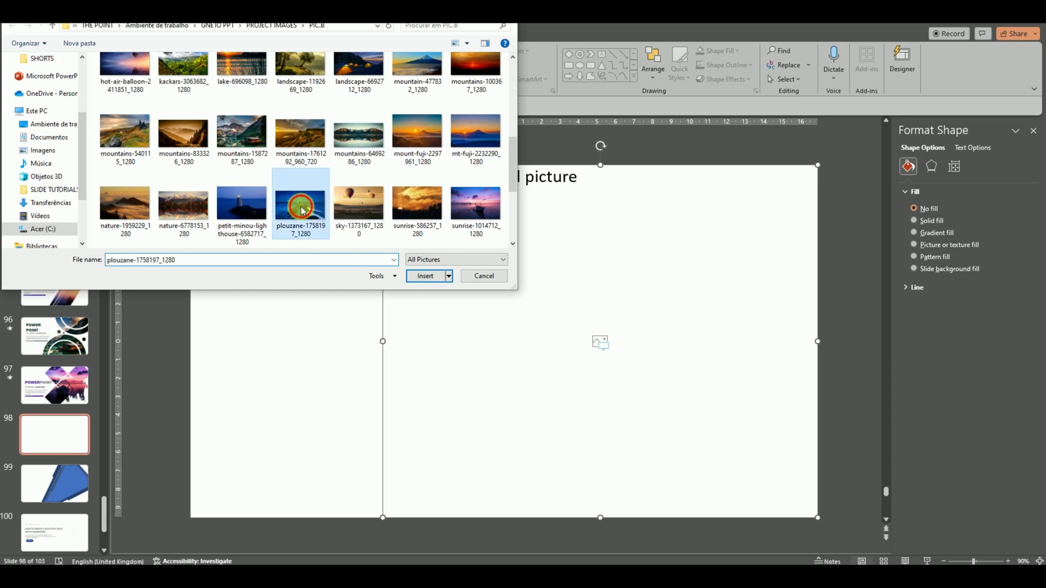
pyautogui.doubleClick(303, 210)
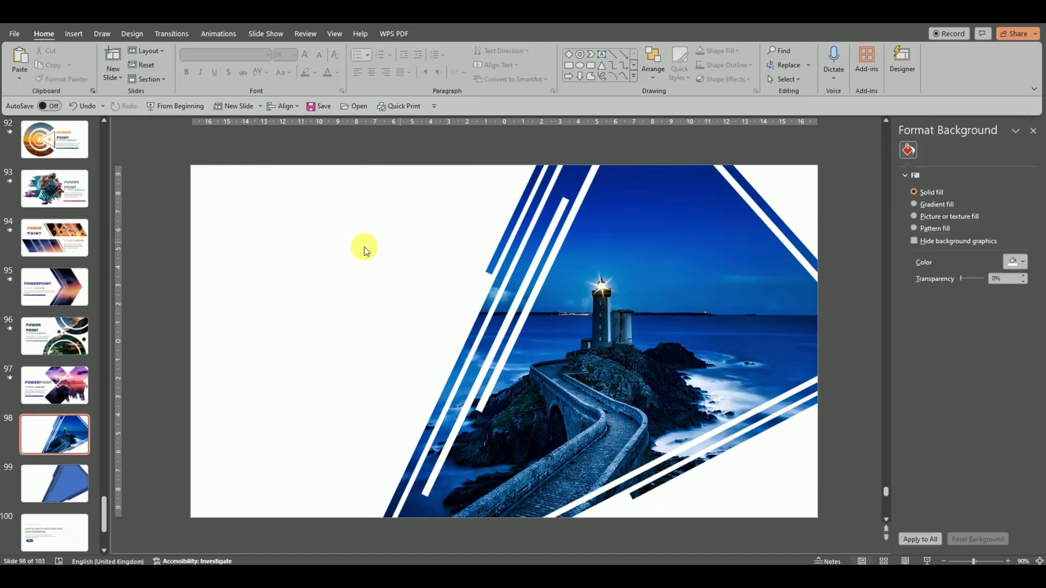
# Step: Paste the copied title, subtitle, paragraph and label bar, and recolor the title and bar dark blue
pyautogui.hotkey('ctrl', 'v')
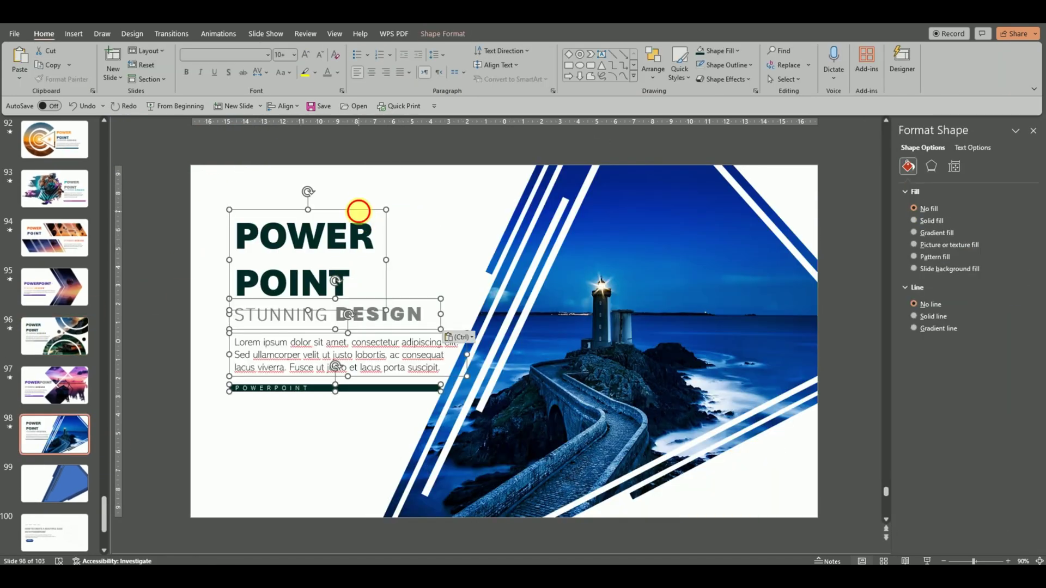
pyautogui.click(357, 423)
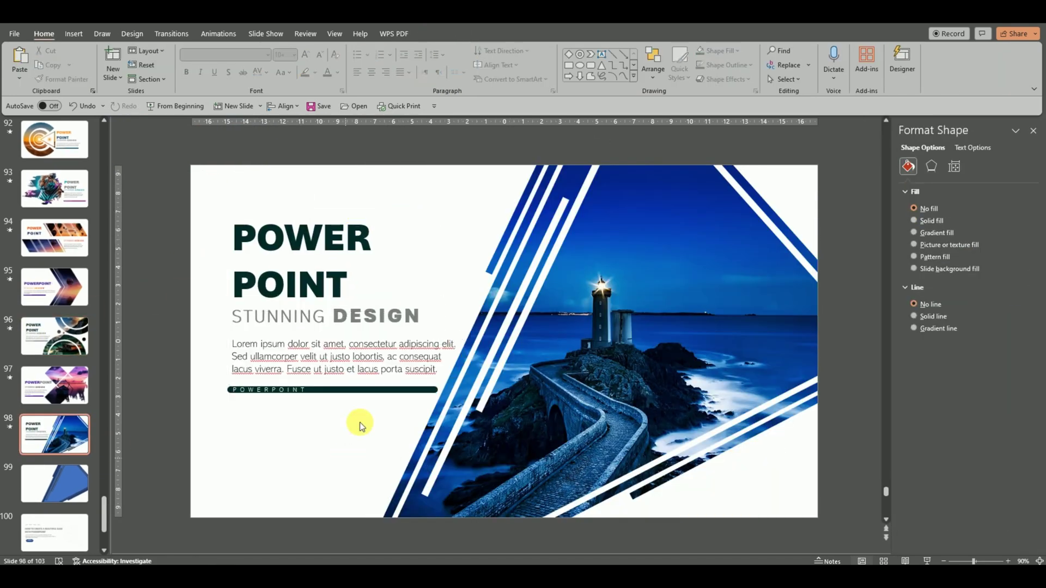
pyautogui.tripleClick(357, 210)
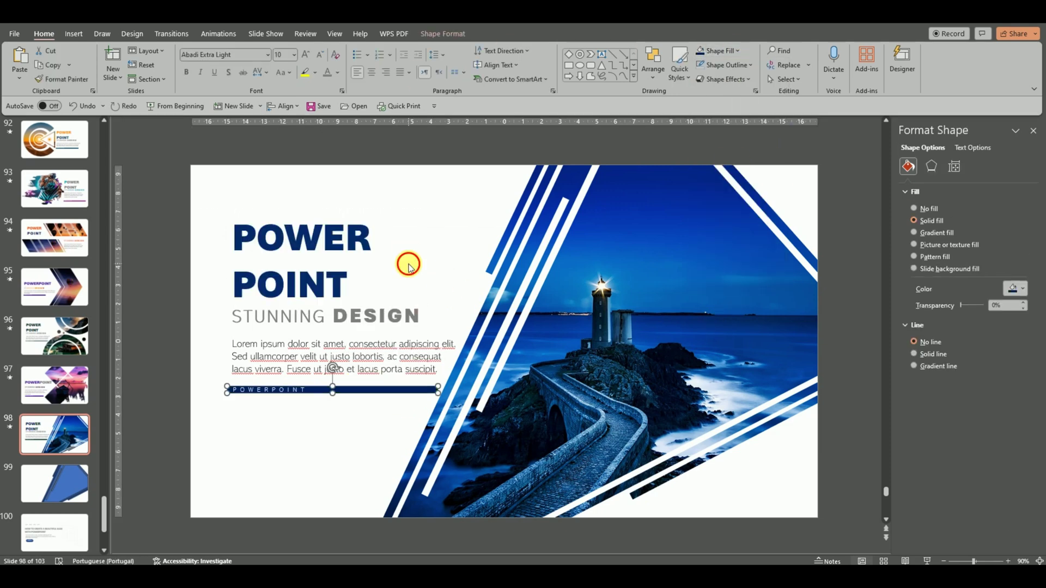
# Step: Recolor the STUNNING DESIGN subtitle text bright blue
pyautogui.click(303, 453)
pyautogui.tripleClick(327, 316)
pyautogui.click(351, 300)
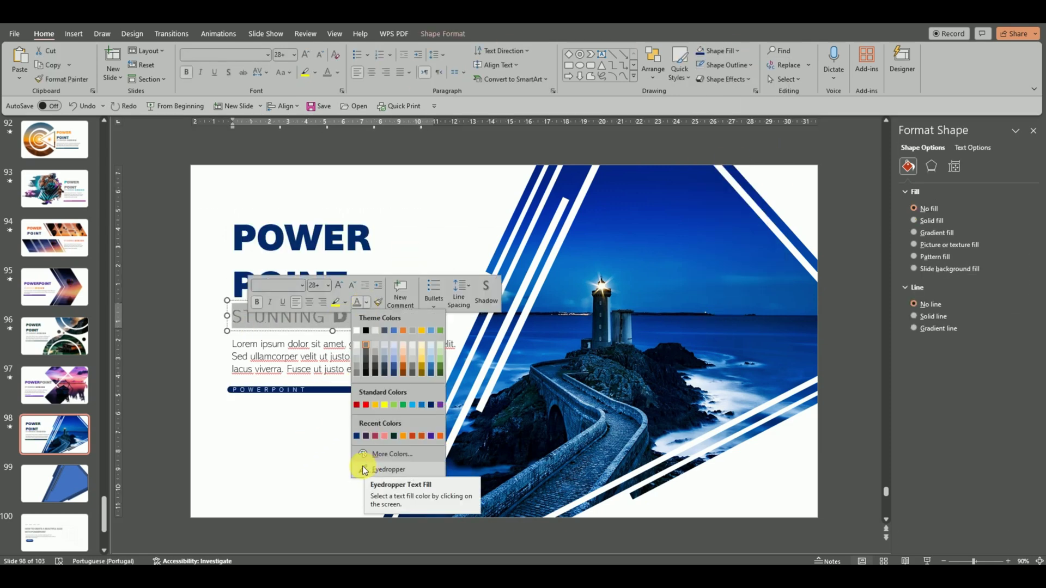
pyautogui.click(362, 460)
pyautogui.click(346, 439)
# Step: Remove the existing animations from the pasted text objects and move the POWERPOINT label bar slightly down
pyautogui.click(219, 34)
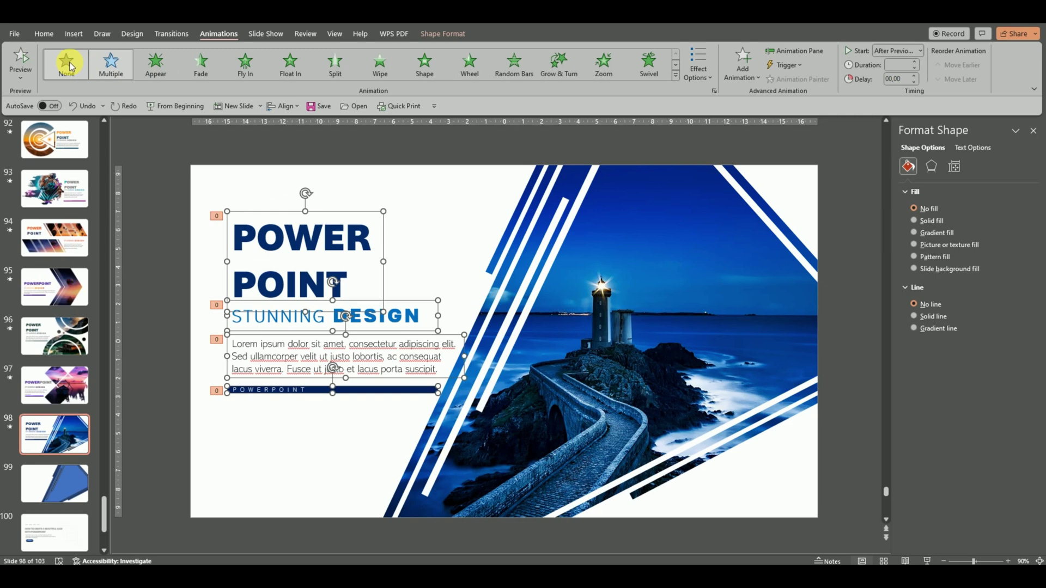
pyautogui.click(44, 34)
pyautogui.moveTo(327, 389); pyautogui.dragTo(327, 395)
pyautogui.click(242, 167)
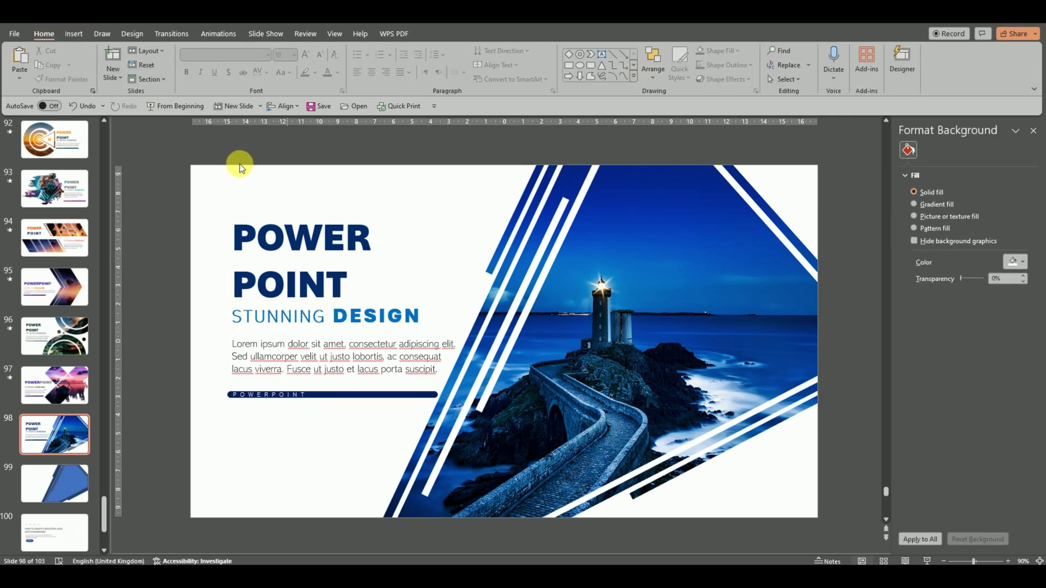
# Step: Apply a Wipe entrance animation to the lighthouse picture
pyautogui.click(219, 34)
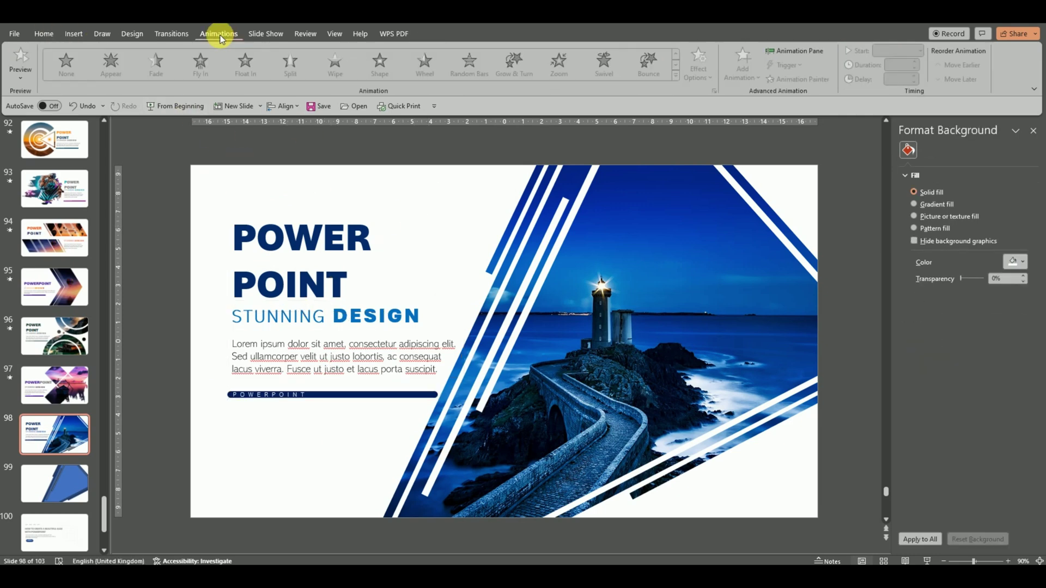
pyautogui.click(579, 386)
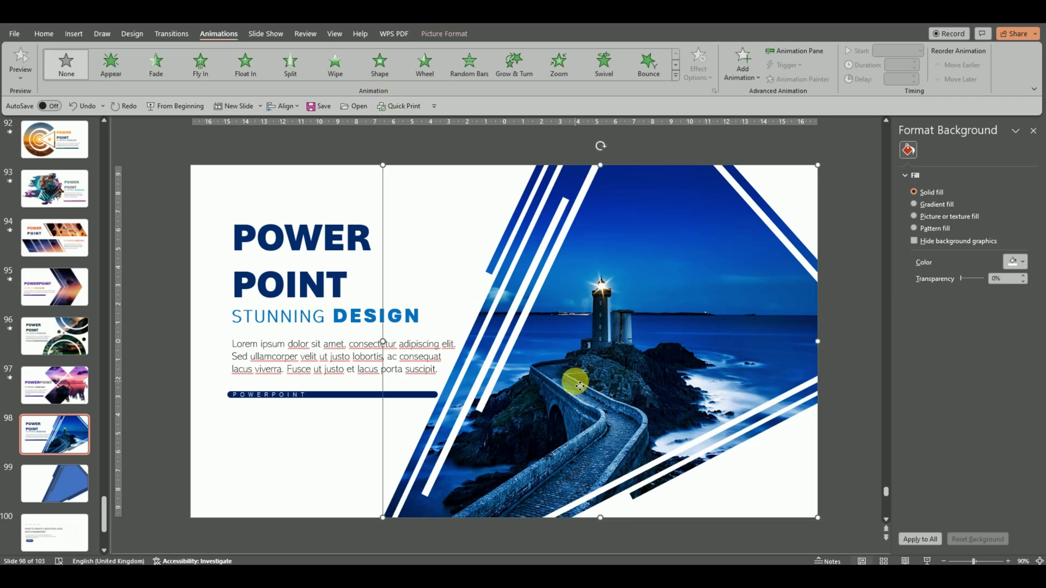
pyautogui.click(335, 65)
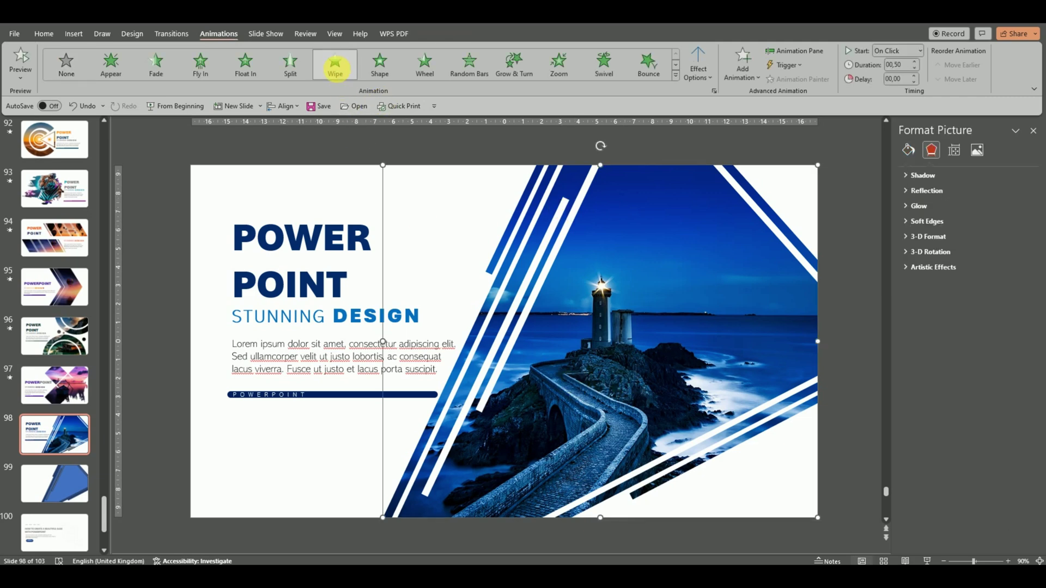
# Step: Try the From Left and From Top directions for the picture's Wipe animation
pyautogui.click(707, 76)
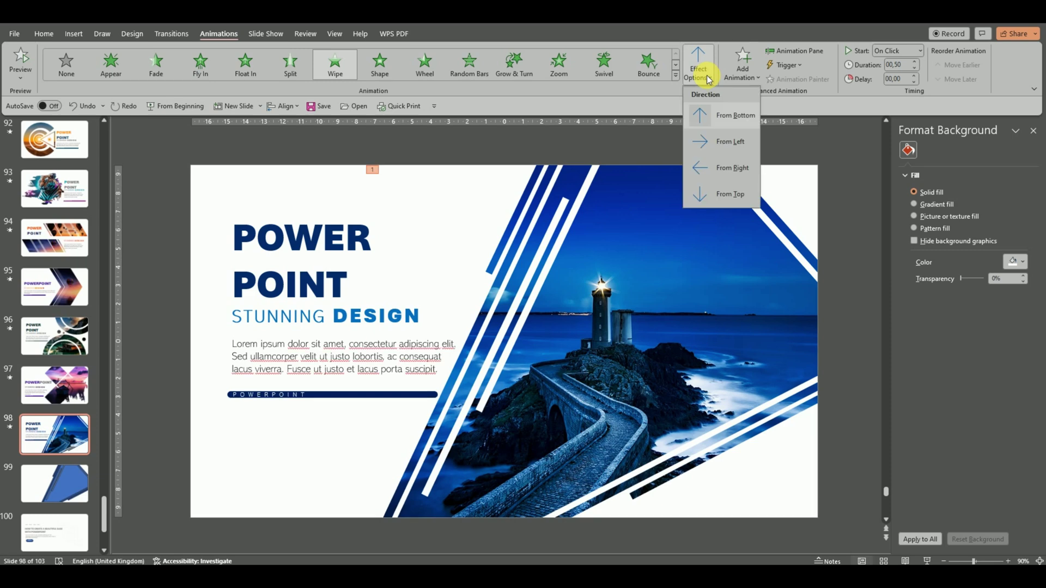
pyautogui.click(714, 140)
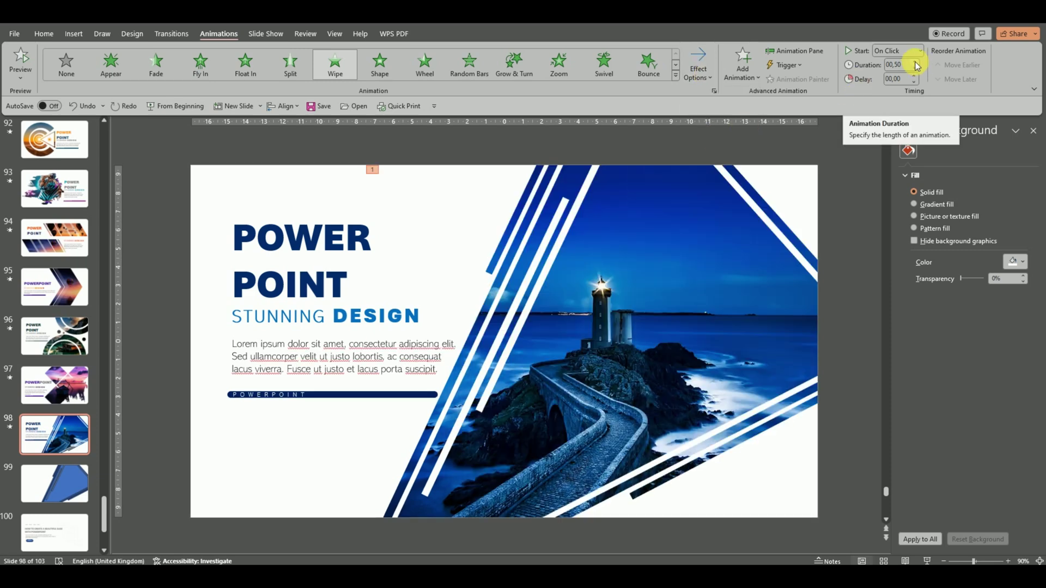
pyautogui.click(698, 65)
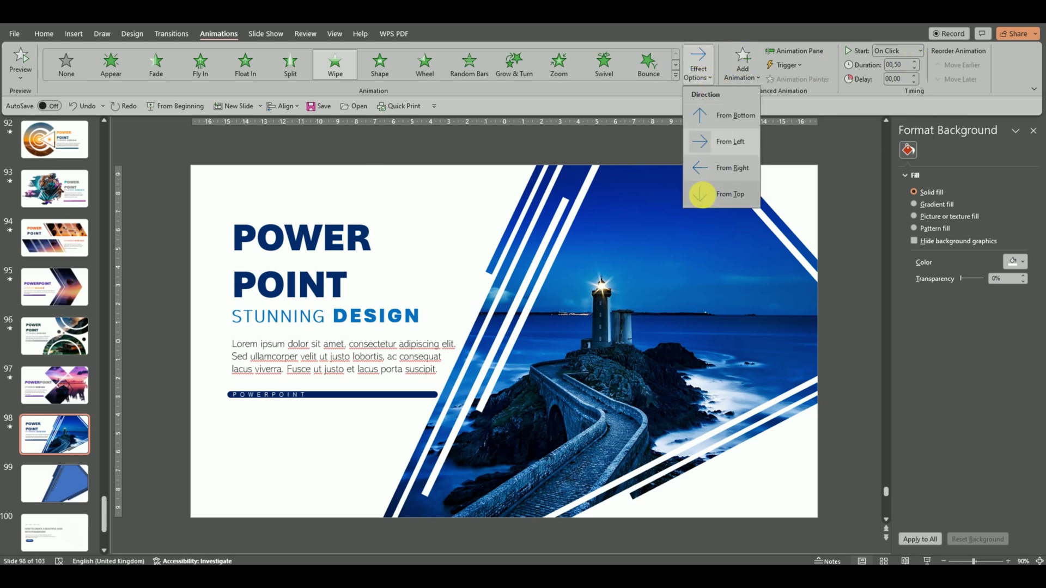
pyautogui.click(701, 192)
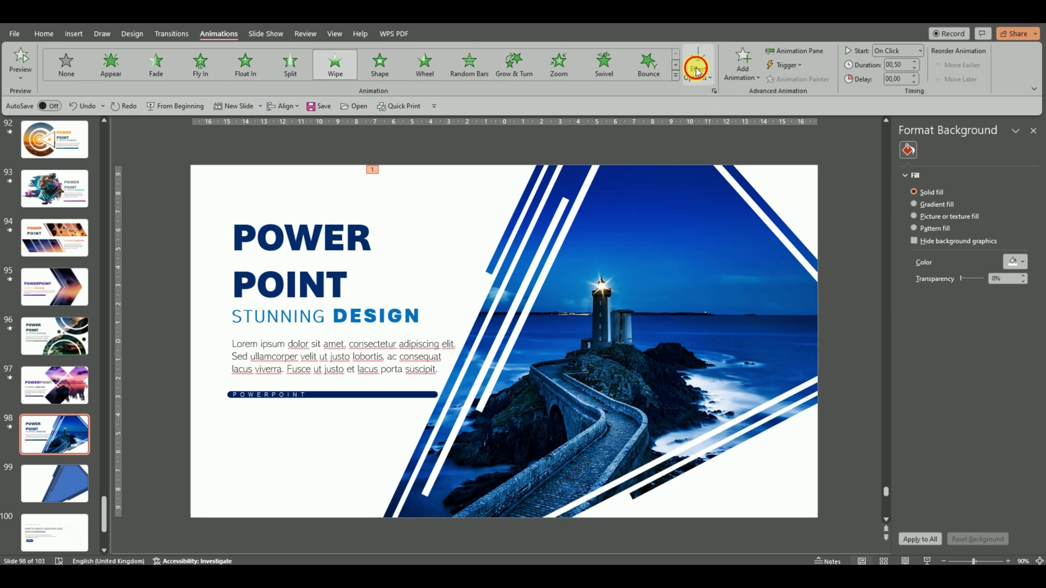
# Step: Set the picture's Wipe animation to come From Right, start After Previous and last 2.00 seconds
pyautogui.click(697, 65)
pyautogui.click(707, 168)
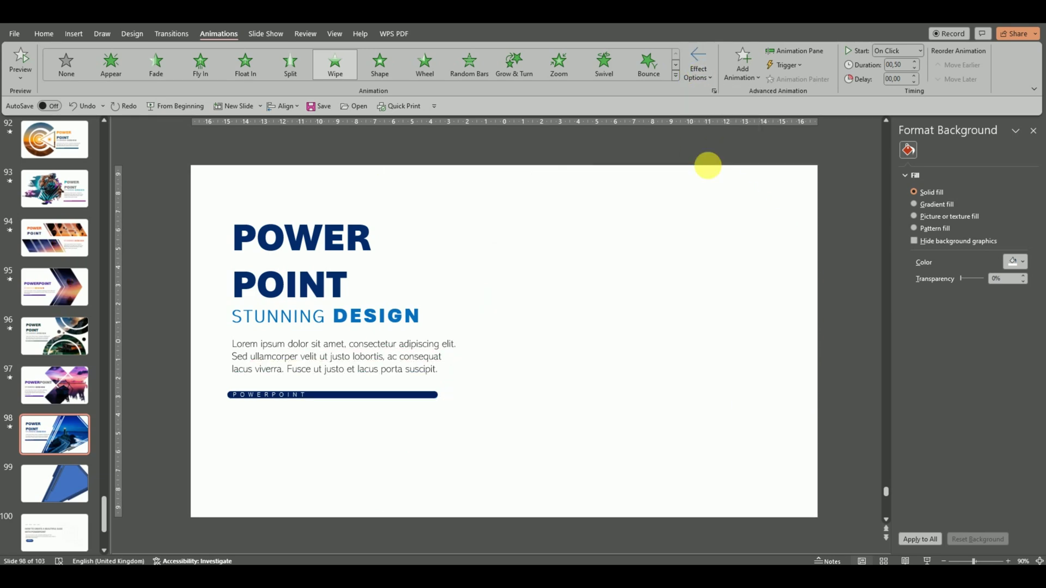
pyautogui.click(921, 51)
pyautogui.click(899, 86)
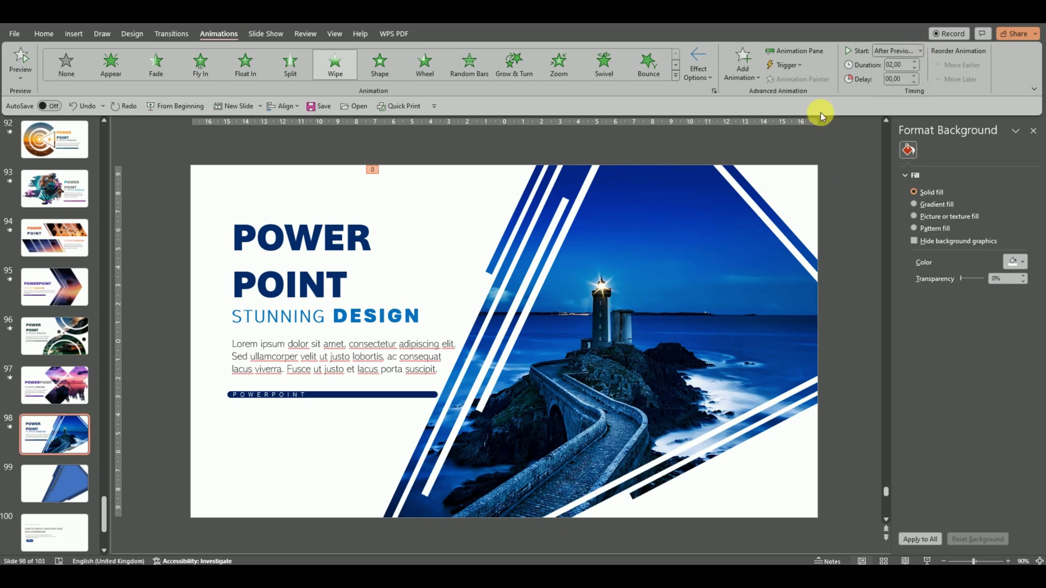
# Step: Apply a Float In animation to the POWER POINT title, starting After Previous with a 1.50-second duration
pyautogui.click(306, 237)
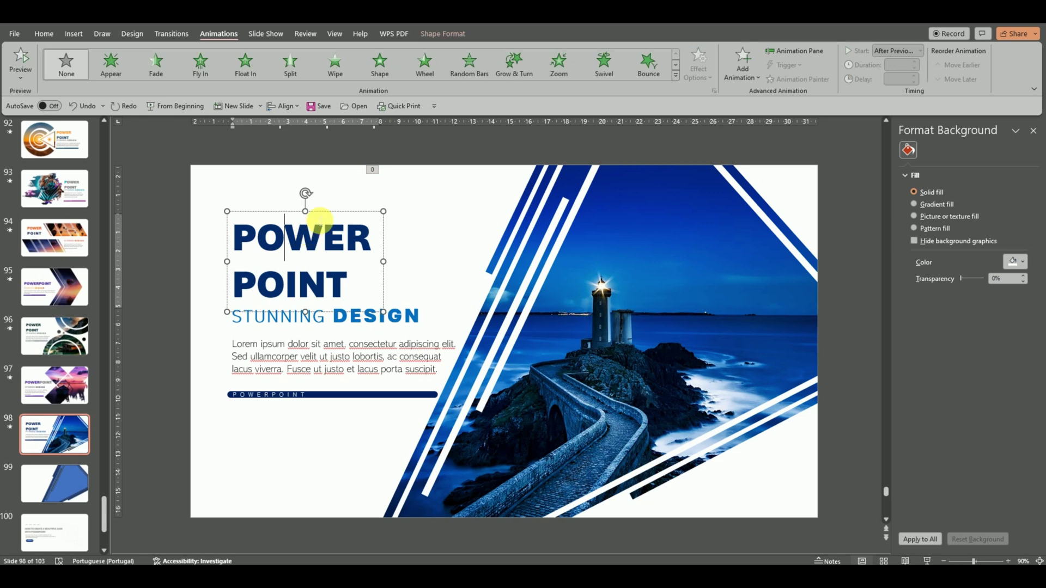
pyautogui.click(321, 212)
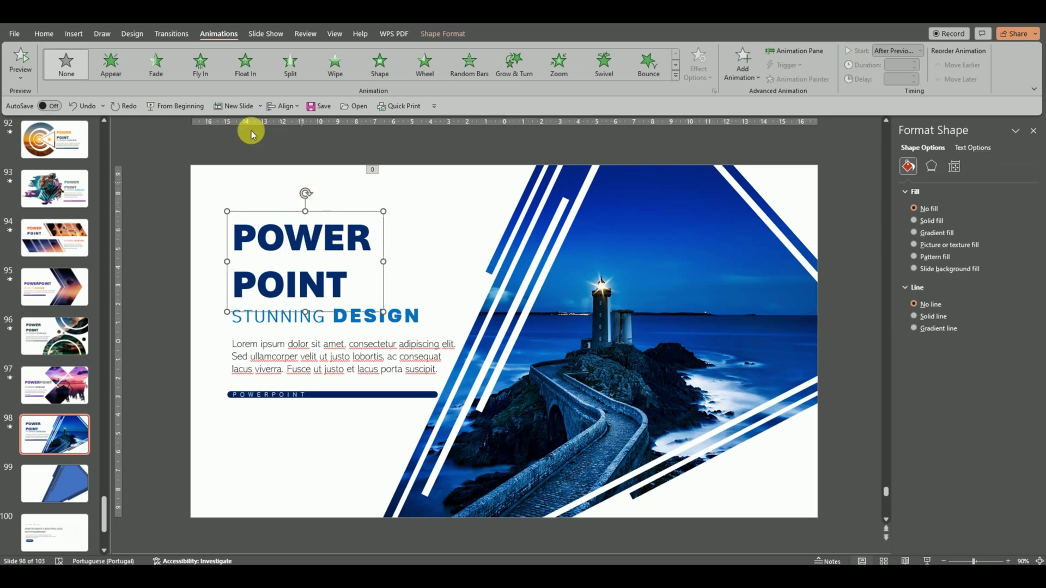
pyautogui.click(245, 68)
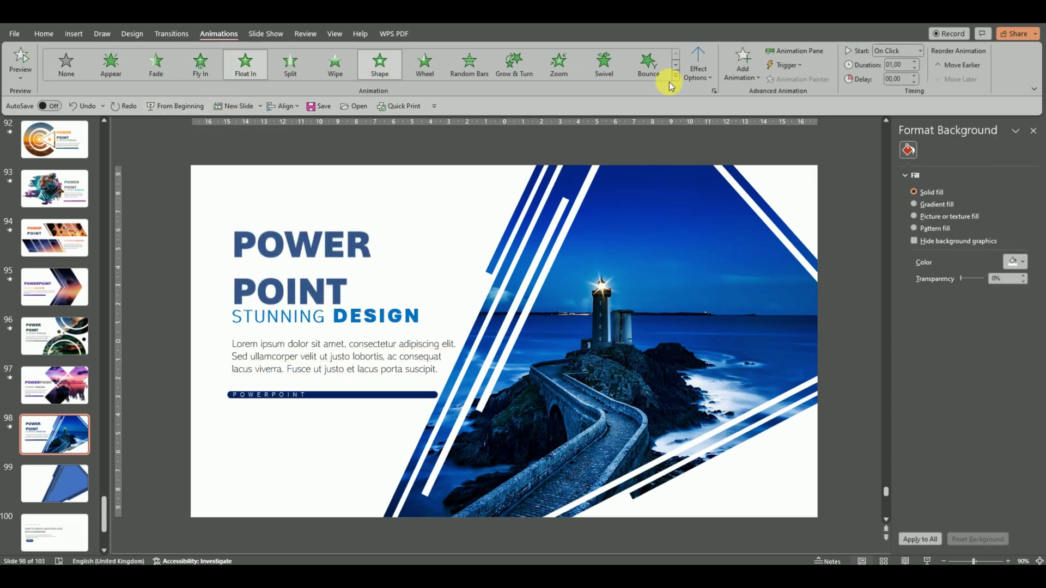
pyautogui.click(920, 50)
pyautogui.click(897, 86)
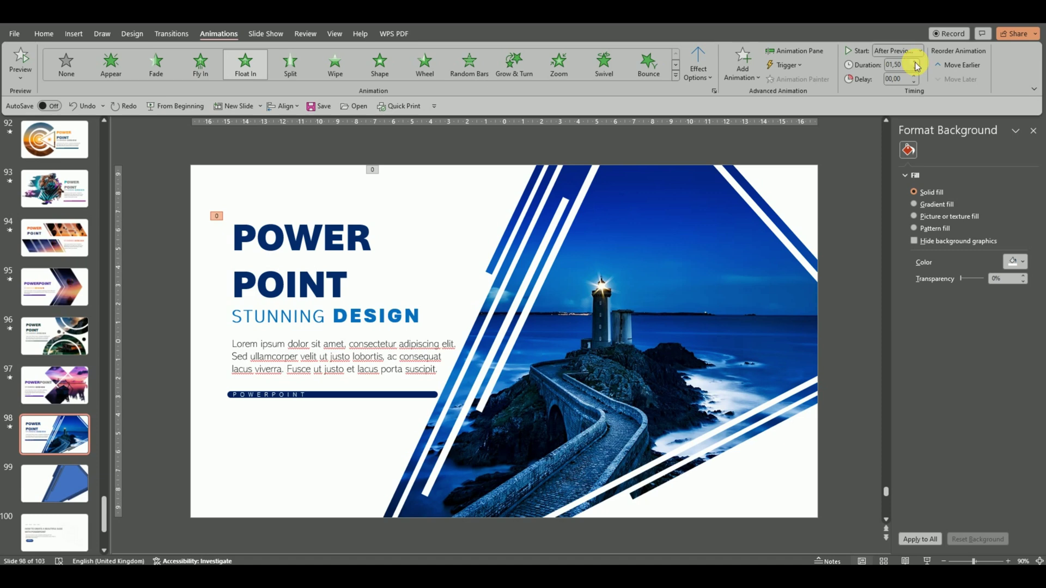
# Step: Animate the STUNNING DESIGN subtitle with a Wipe From Left lasting 1.50 seconds and starting After Previous
pyautogui.click(245, 303)
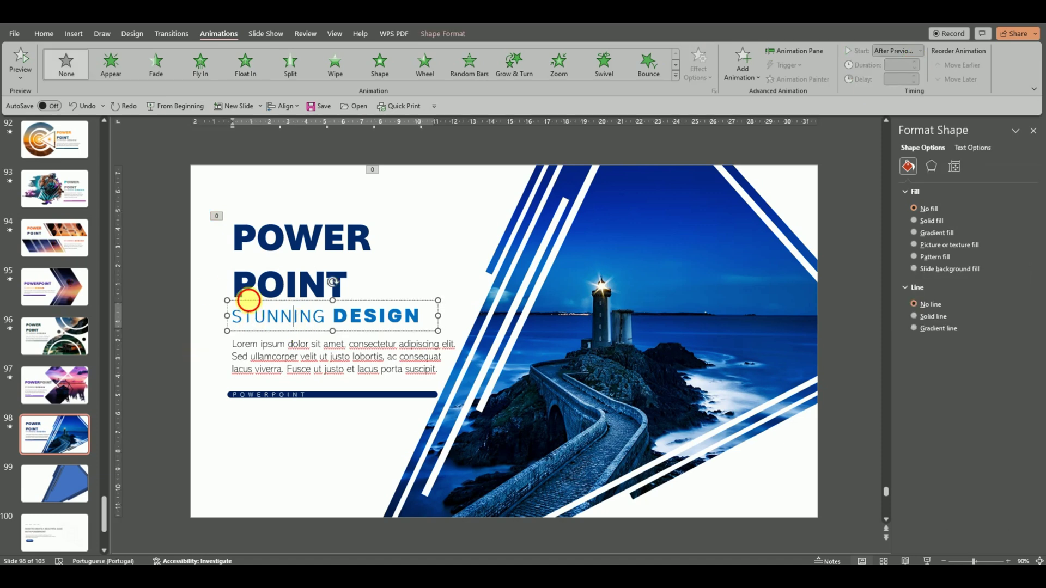
pyautogui.click(345, 72)
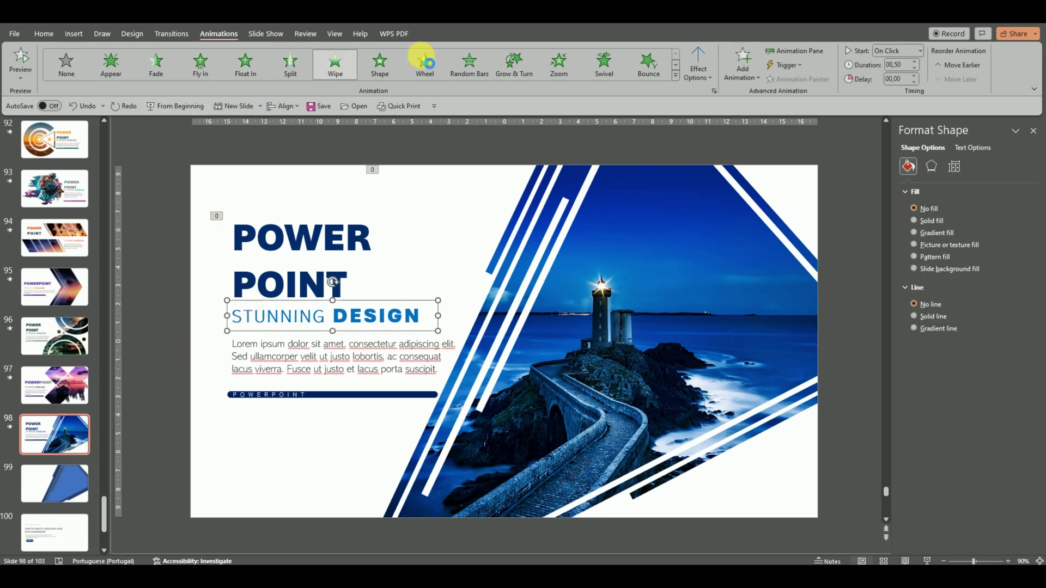
pyautogui.click(697, 61)
pyautogui.click(734, 142)
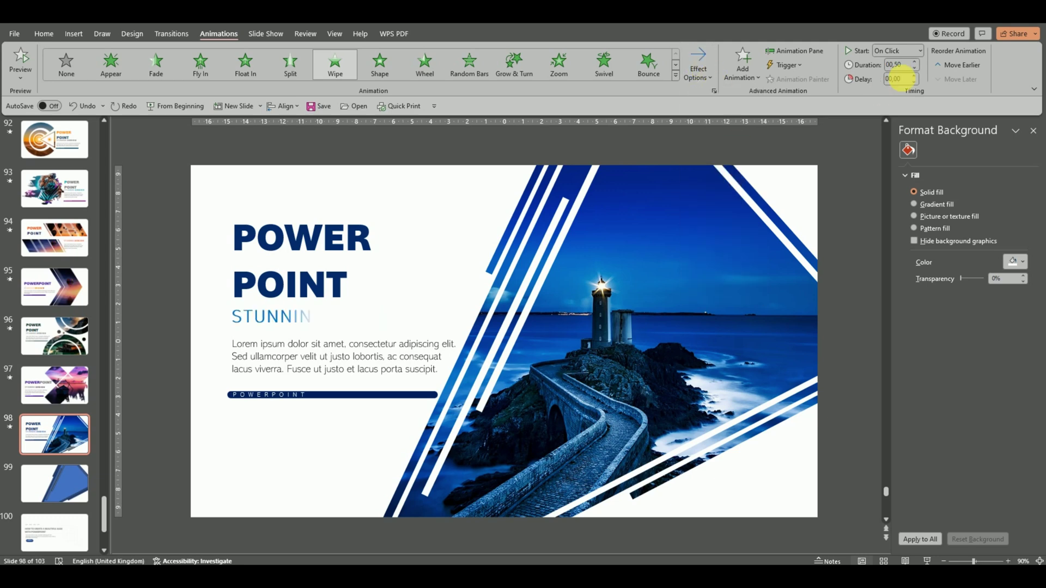
pyautogui.click(914, 62)
pyautogui.click(914, 62)
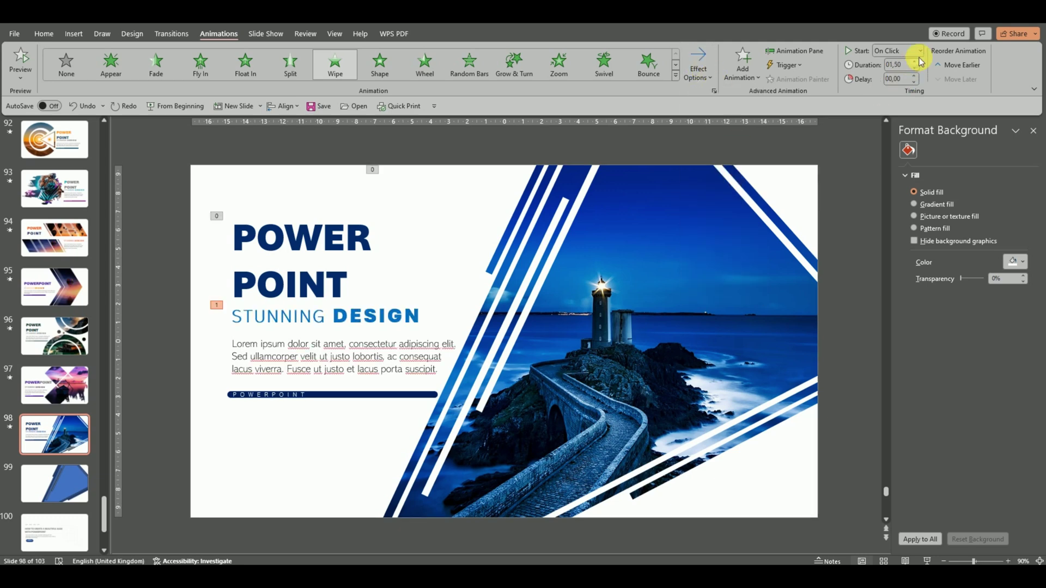
pyautogui.click(920, 51)
pyautogui.click(896, 83)
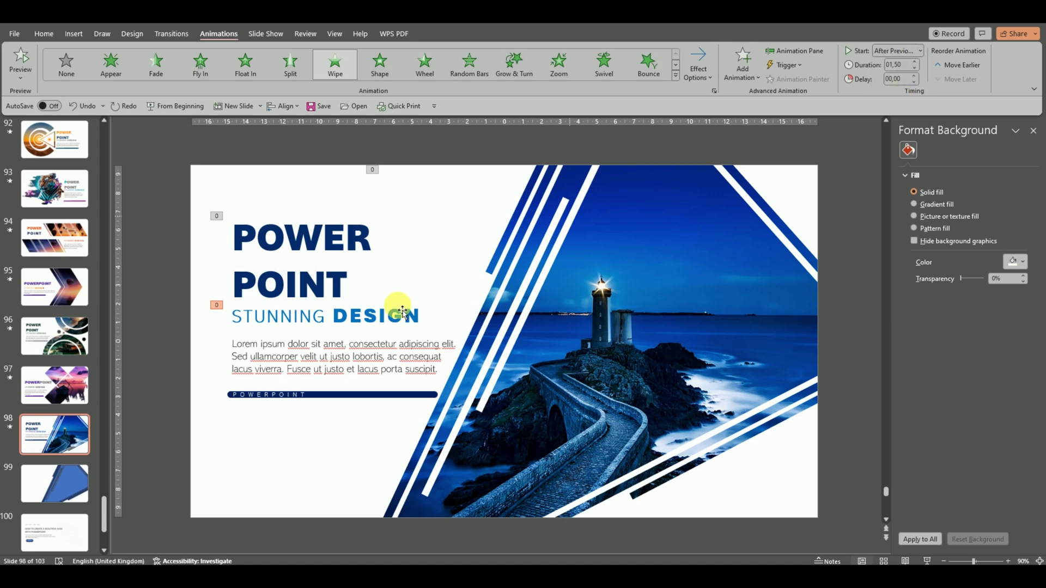
# Step: Animate the Lorem ipsum paragraph with a Wipe From Top lasting 1.50 seconds and starting After Previous
pyautogui.click(261, 334)
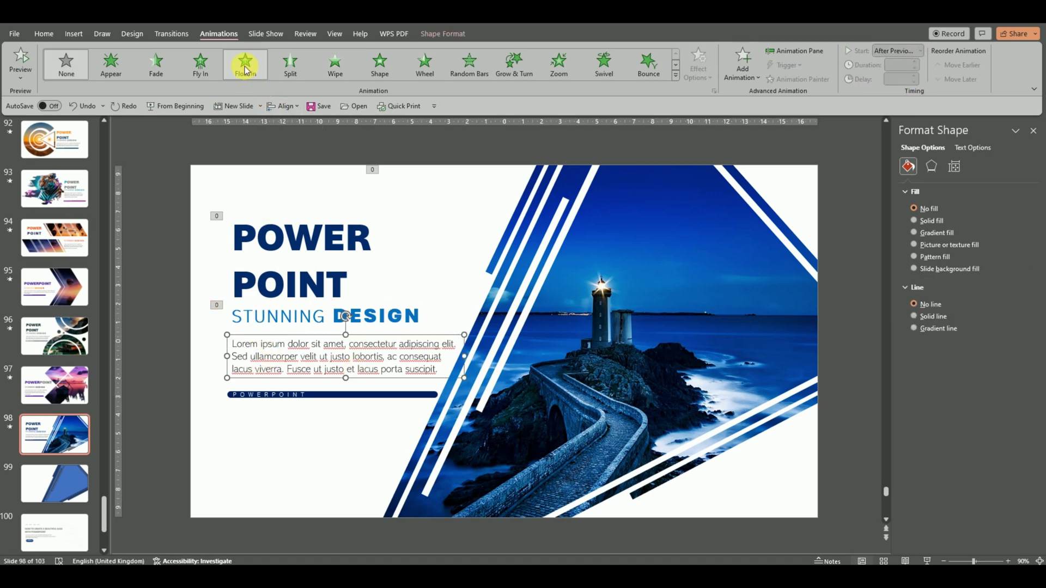
pyautogui.click(336, 64)
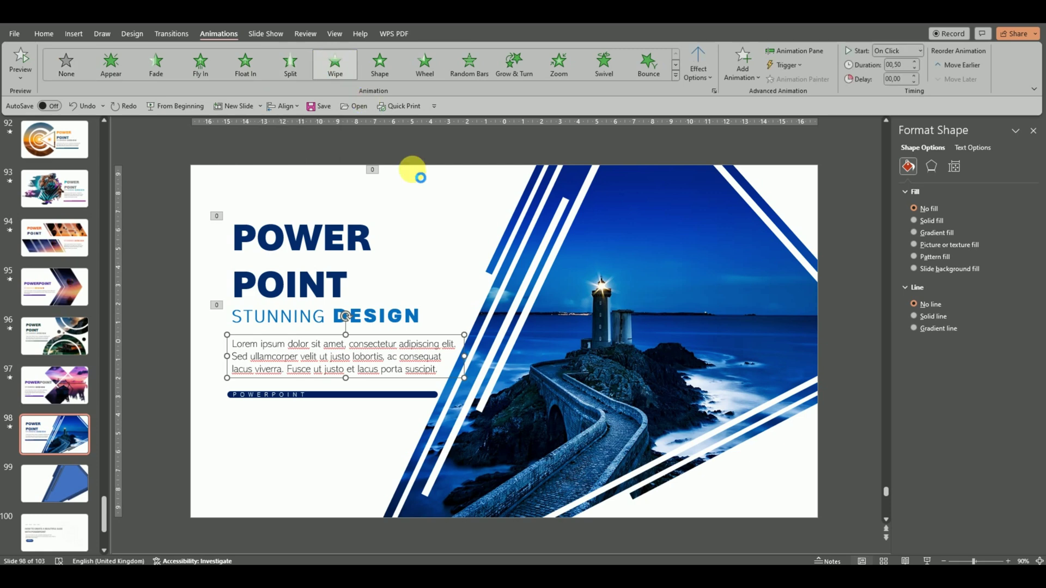
pyautogui.click(703, 68)
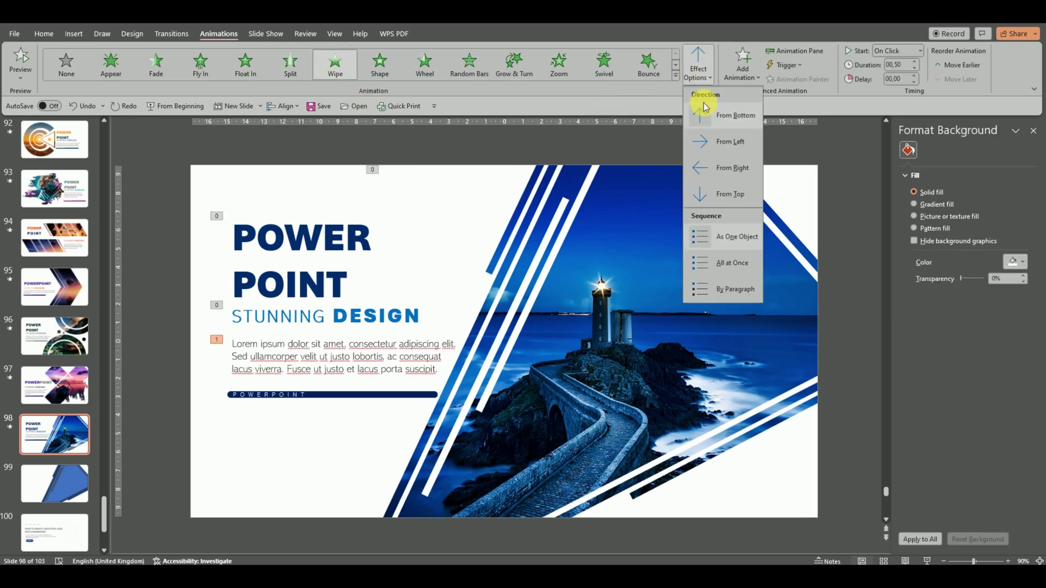
pyautogui.click(708, 192)
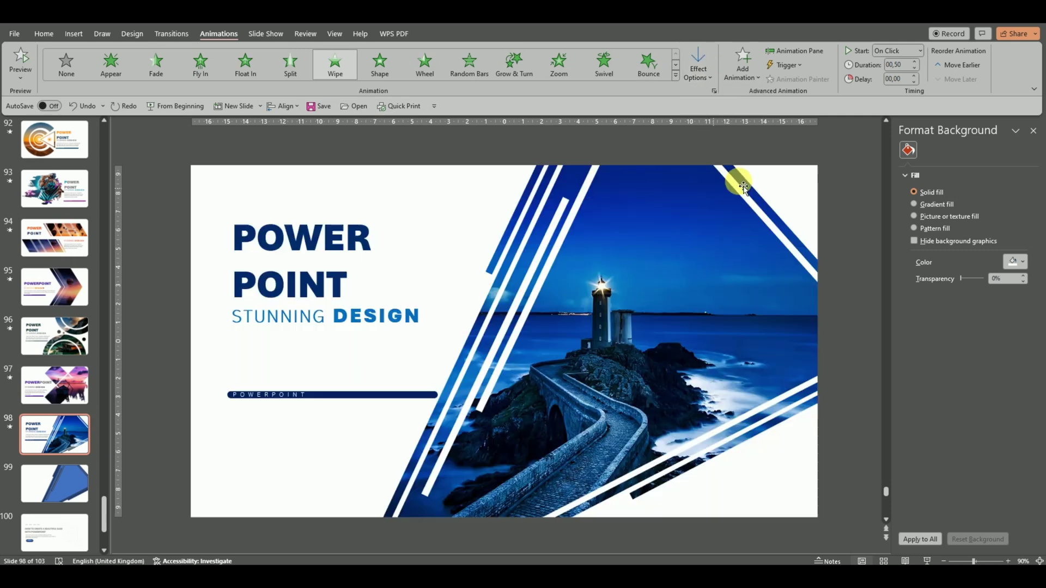
pyautogui.click(921, 53)
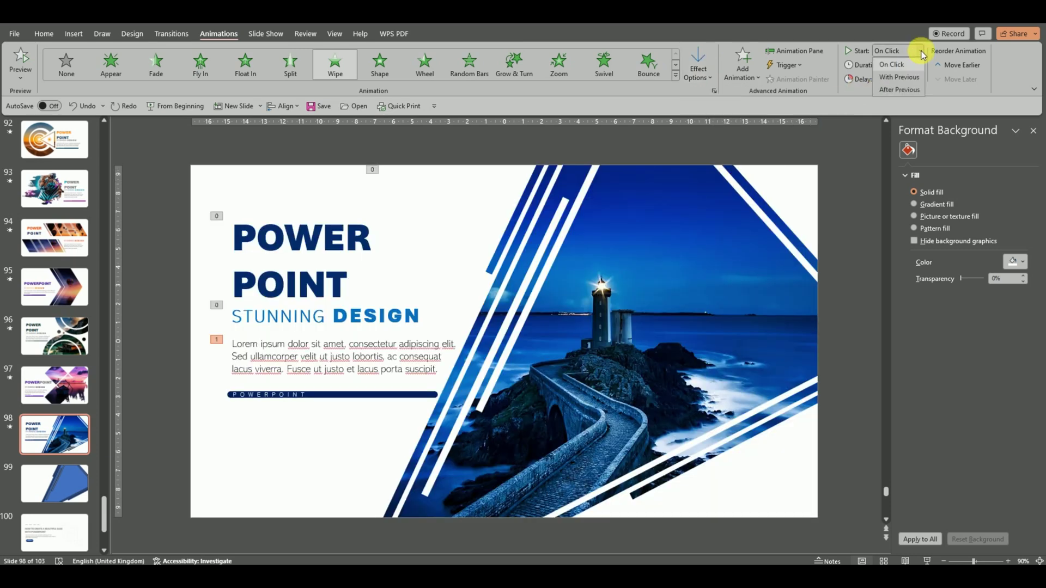
pyautogui.click(894, 88)
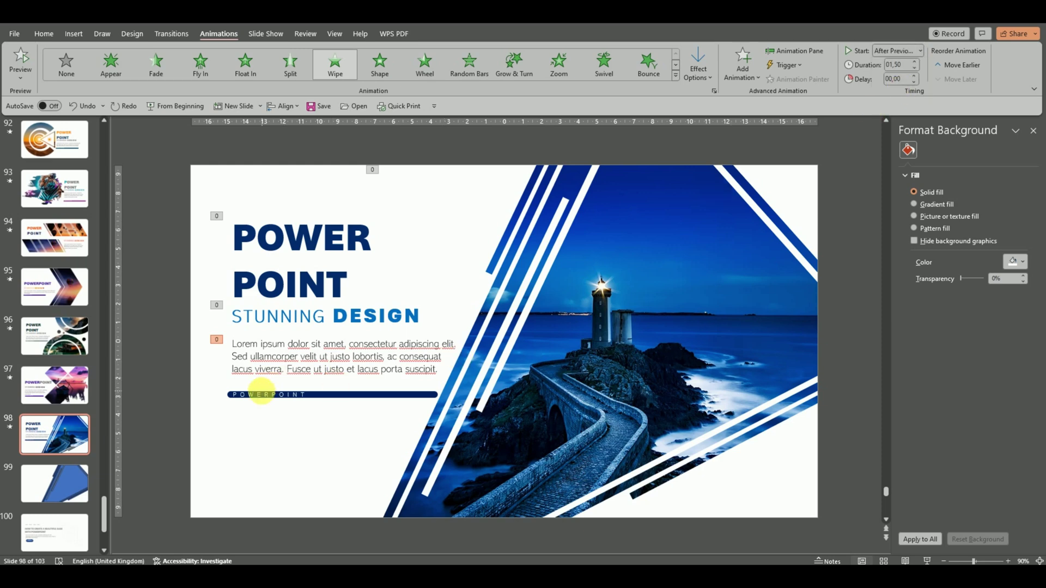
# Step: Animate the dark blue POWERPOINT bar with a Wipe From Left lasting 2.00 seconds and starting After Previous
pyautogui.click(266, 396)
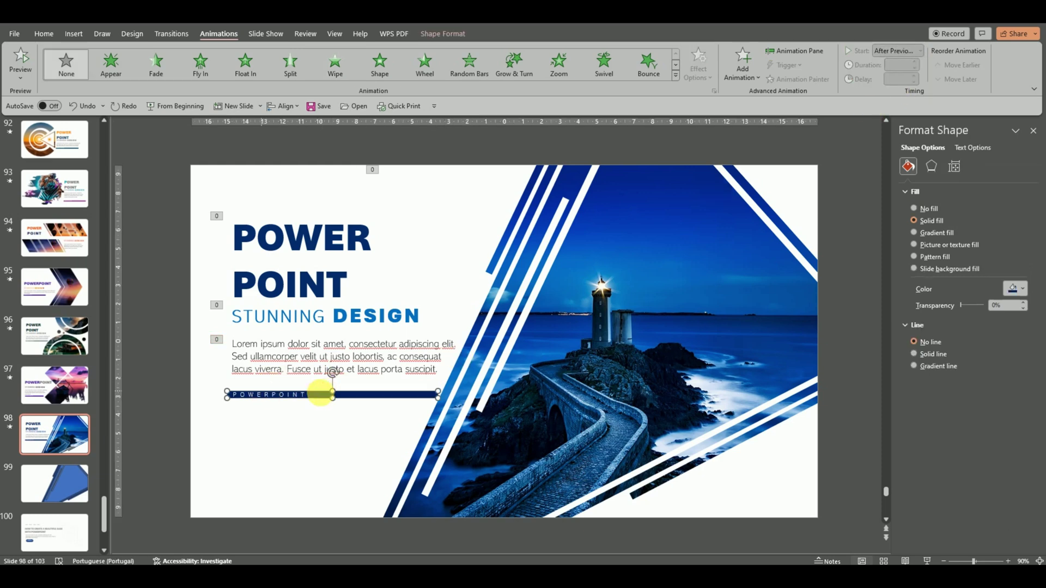
pyautogui.click(335, 63)
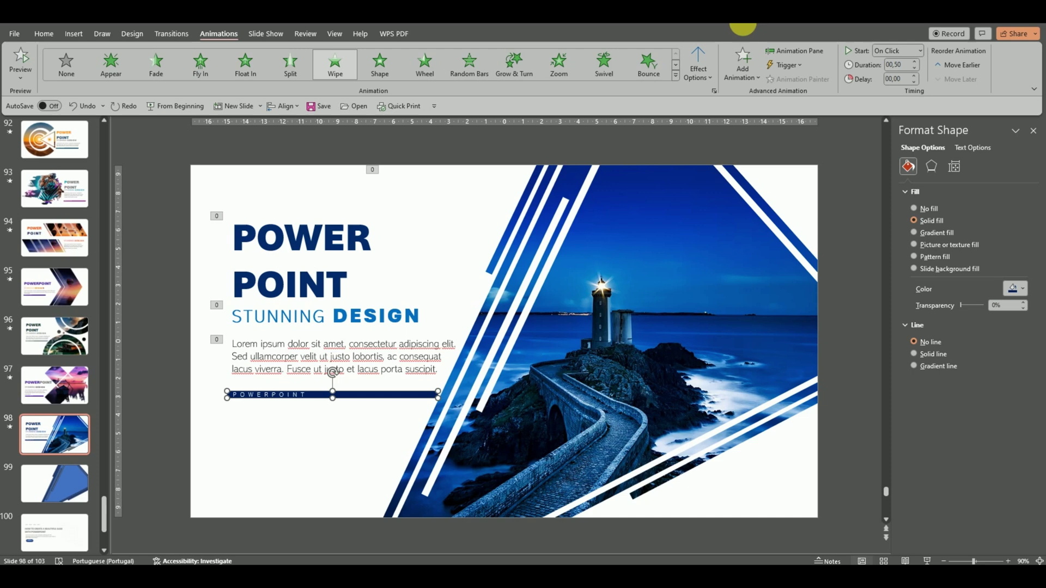
pyautogui.click(700, 68)
pyautogui.click(718, 138)
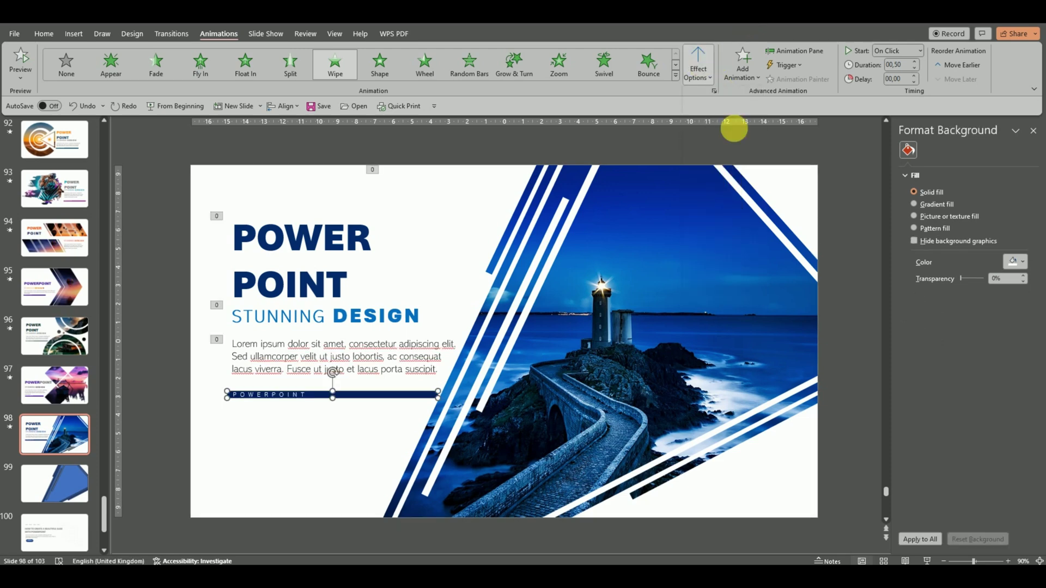
pyautogui.doubleClick(913, 62)
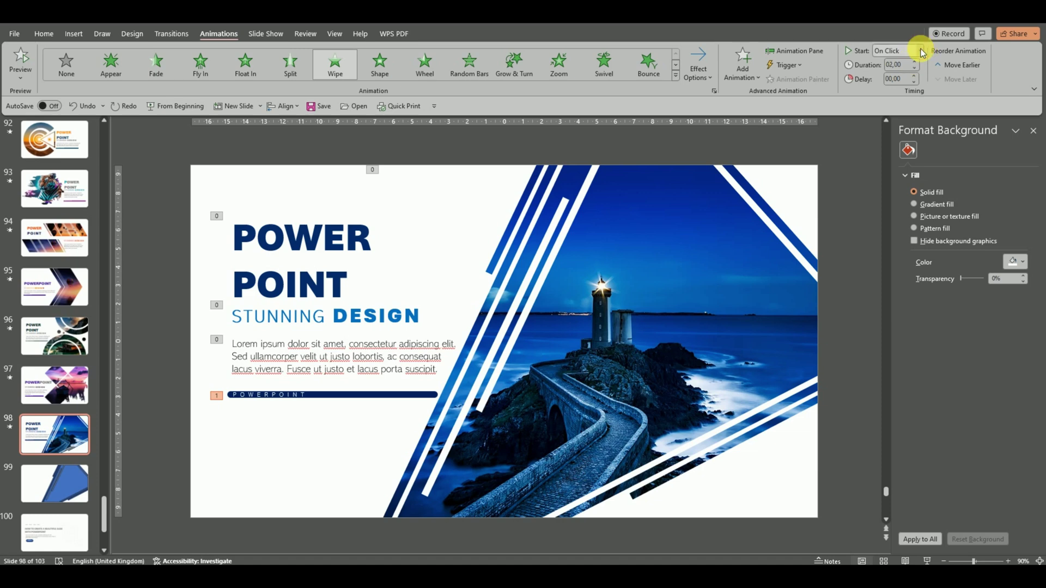
pyautogui.click(920, 51)
pyautogui.click(899, 89)
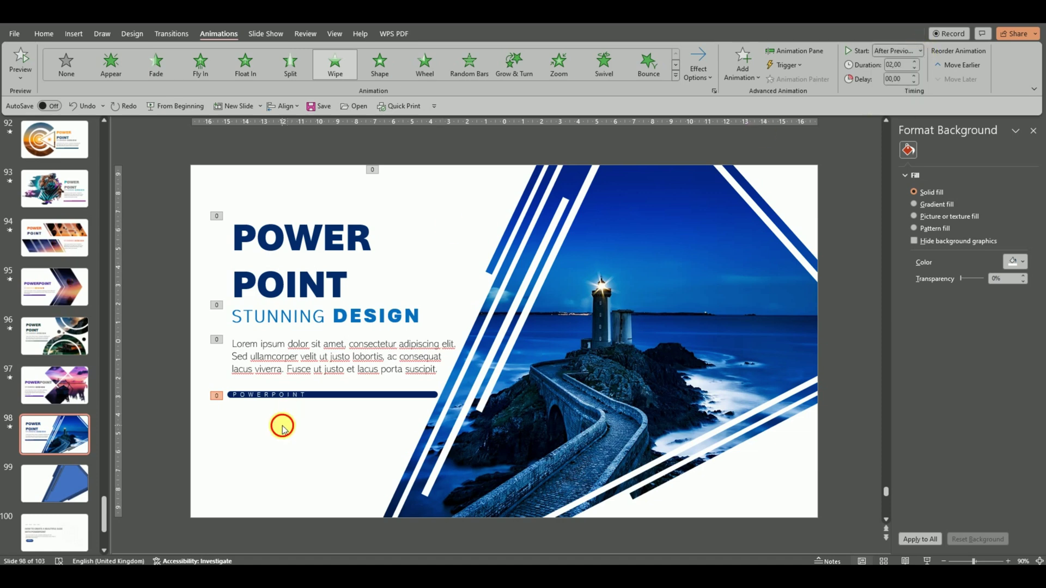
# Step: Preview the slide's full animation sequence and play the slide as a full-screen slide show
pyautogui.click(21, 54)
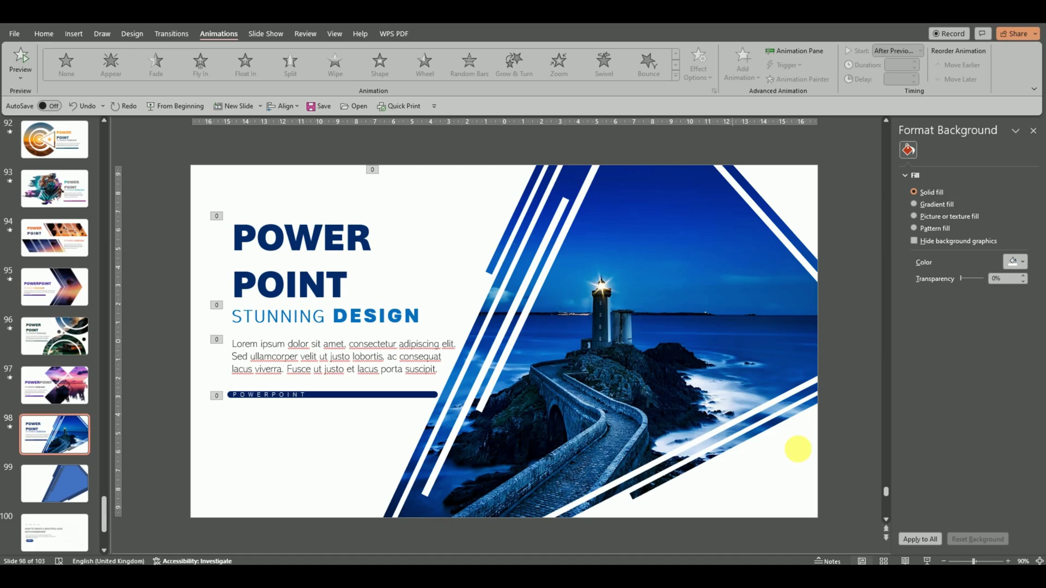
pyautogui.click(926, 562)
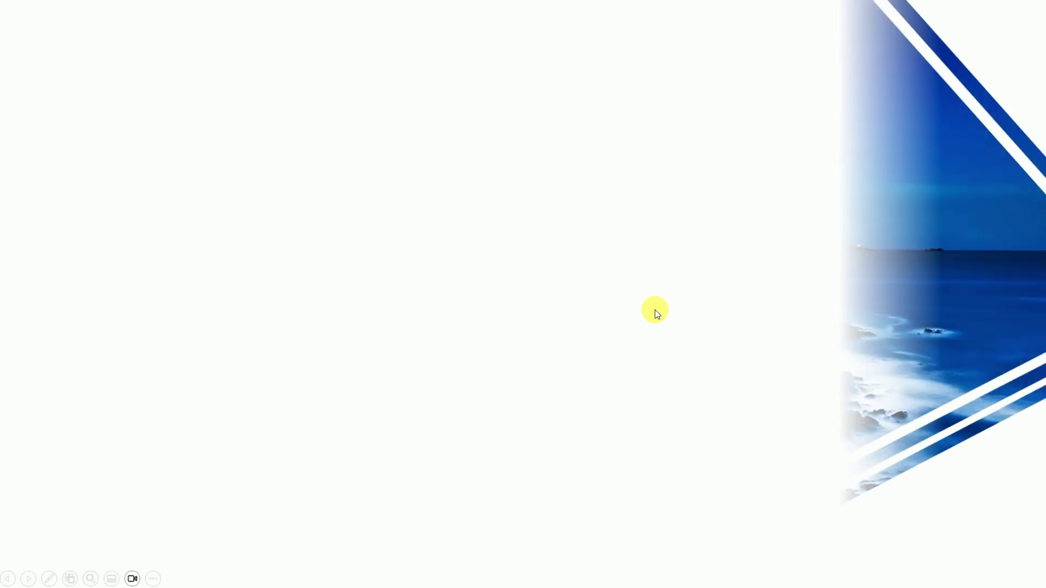